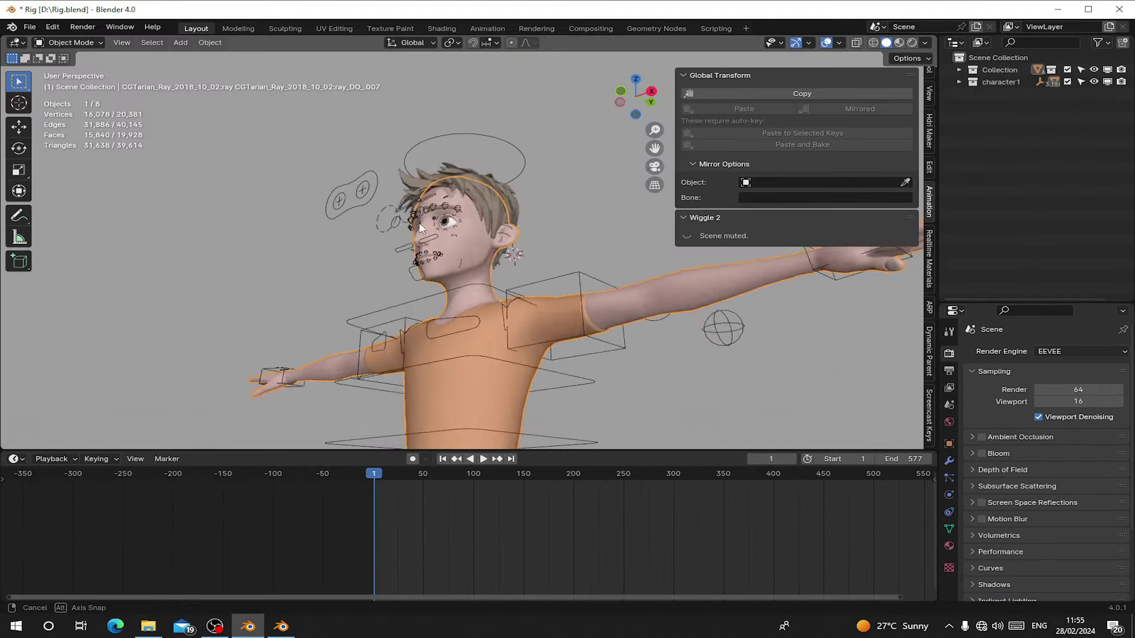
Extract ShapeKeyGenV3 Extract First.zip into its own ShapeKeyGenV3 Extract First folder.
middle_drag(491, 260, 452, 259)
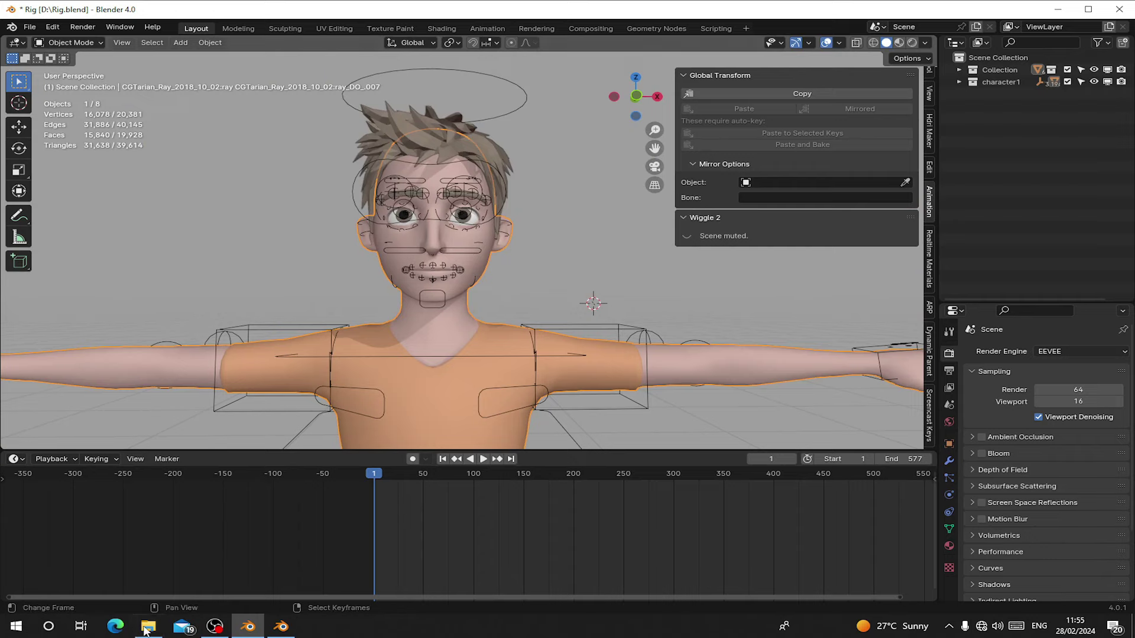
click(148, 626)
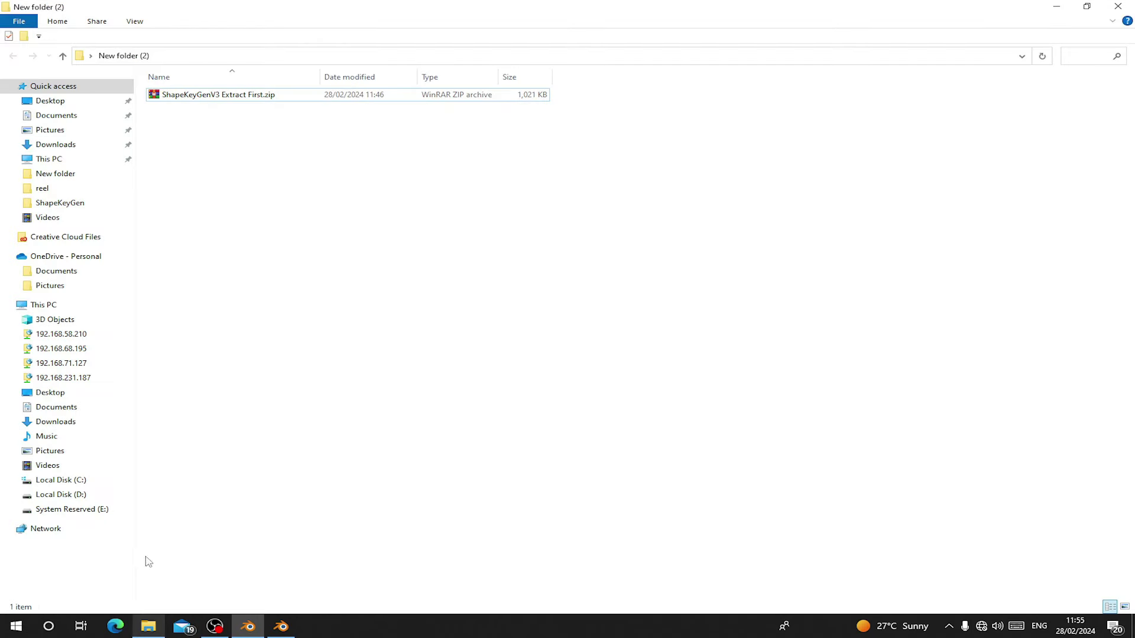
click(205, 104)
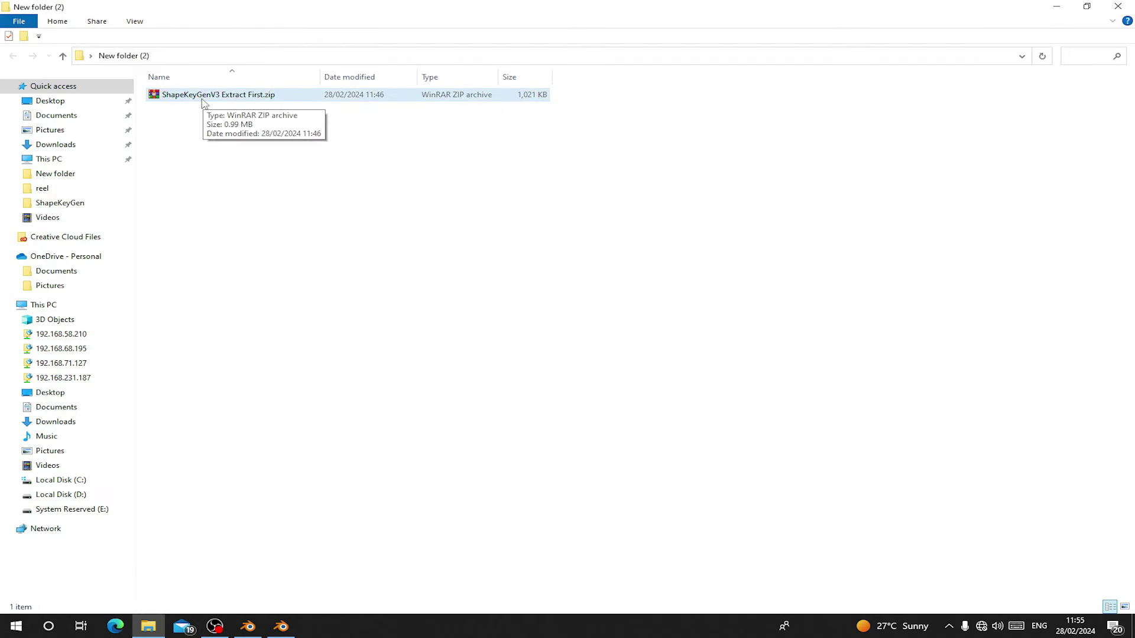
click(197, 101)
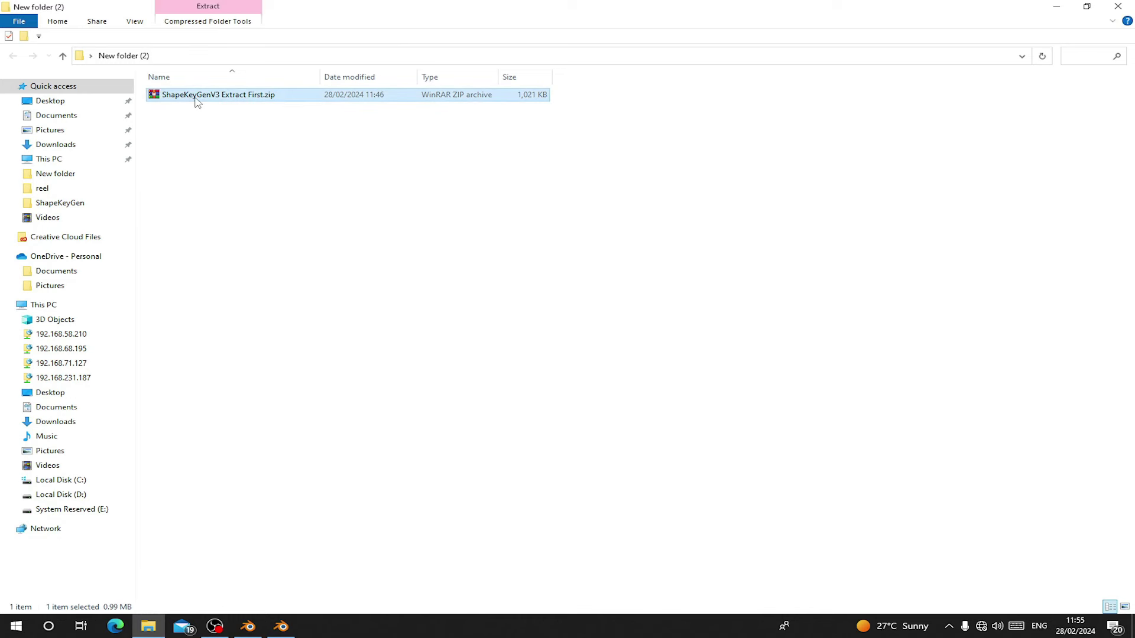
right_click(194, 98)
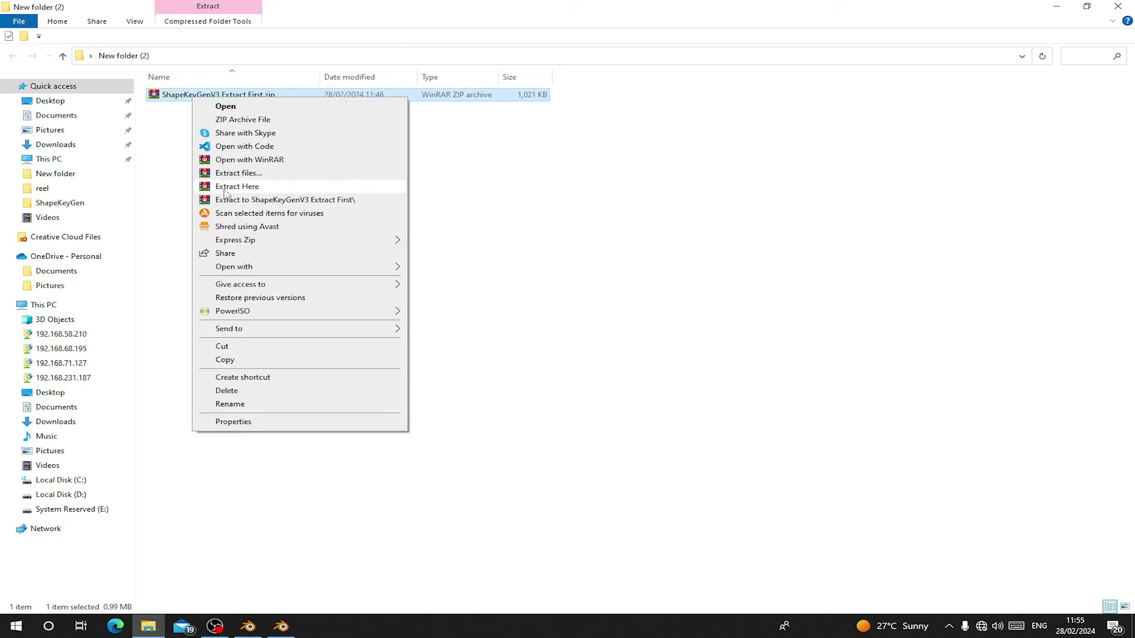
click(242, 204)
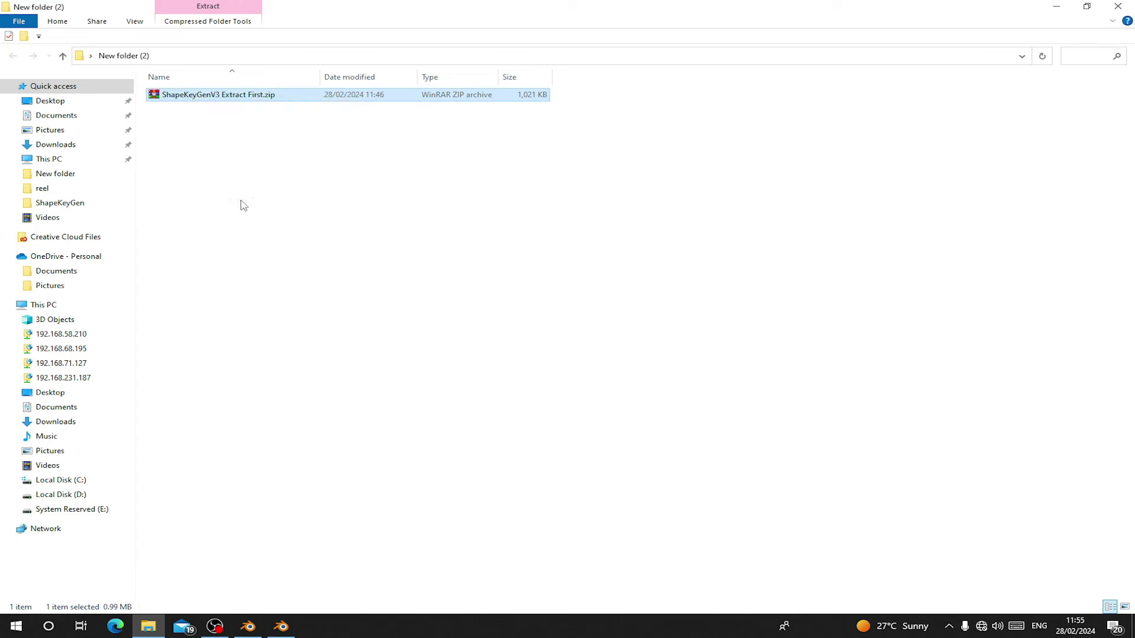
Copy the extracted folder's address, which holds AnimationTool.py, Readme.txt and ShapeKeyGen.zip, as text.
drag(172, 180, 174, 99)
click(183, 133)
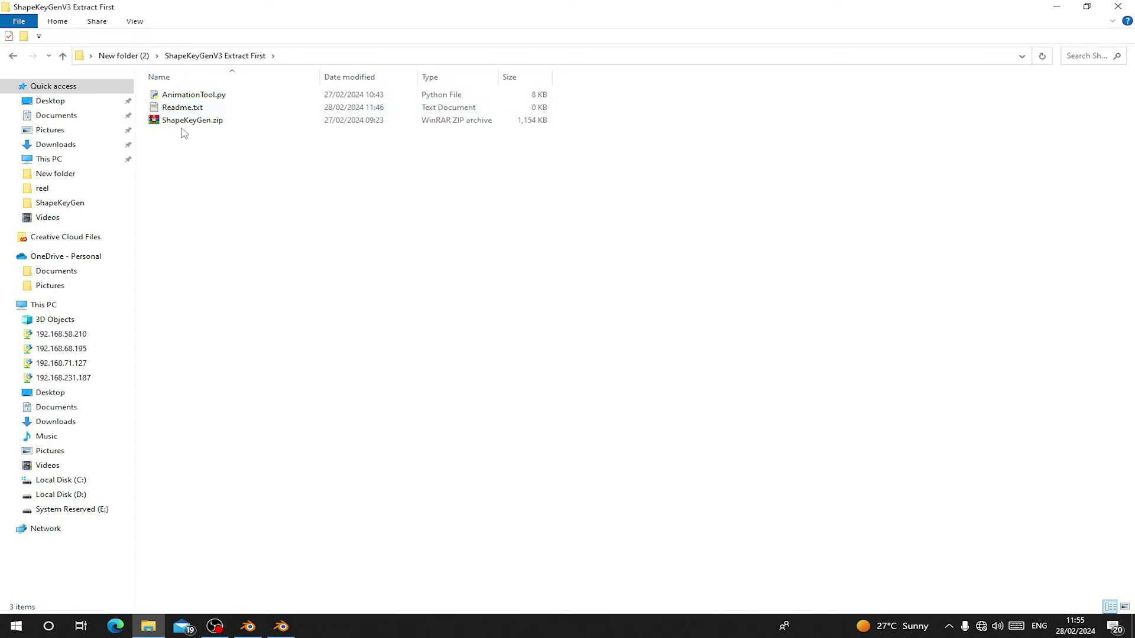
click(191, 98)
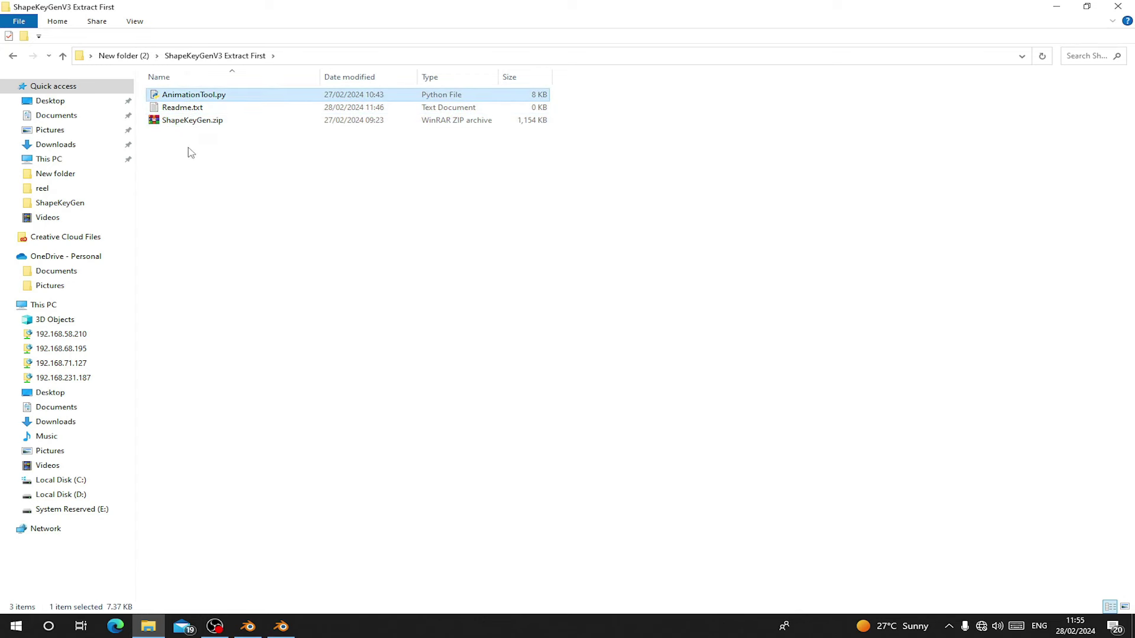
click(192, 120)
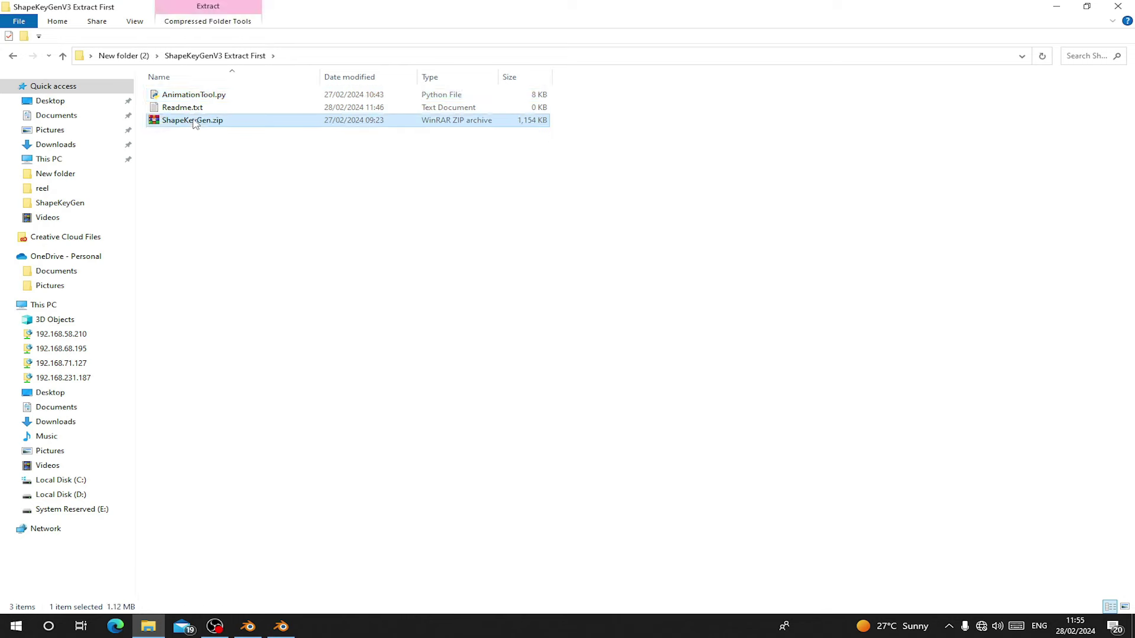
right_click(339, 59)
click(382, 81)
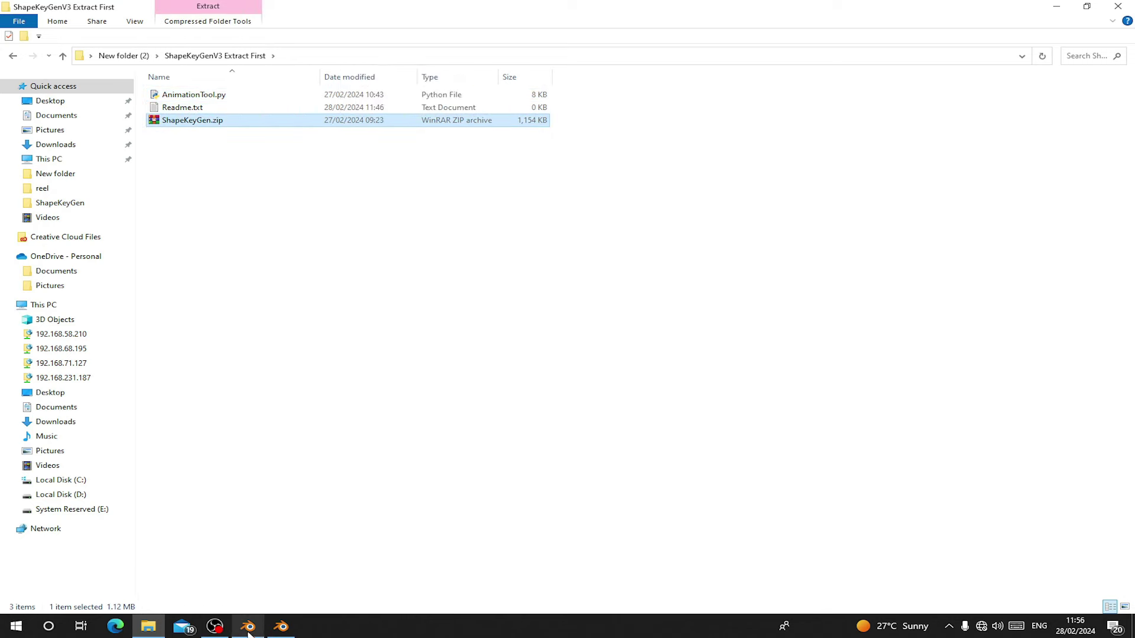
click(247, 626)
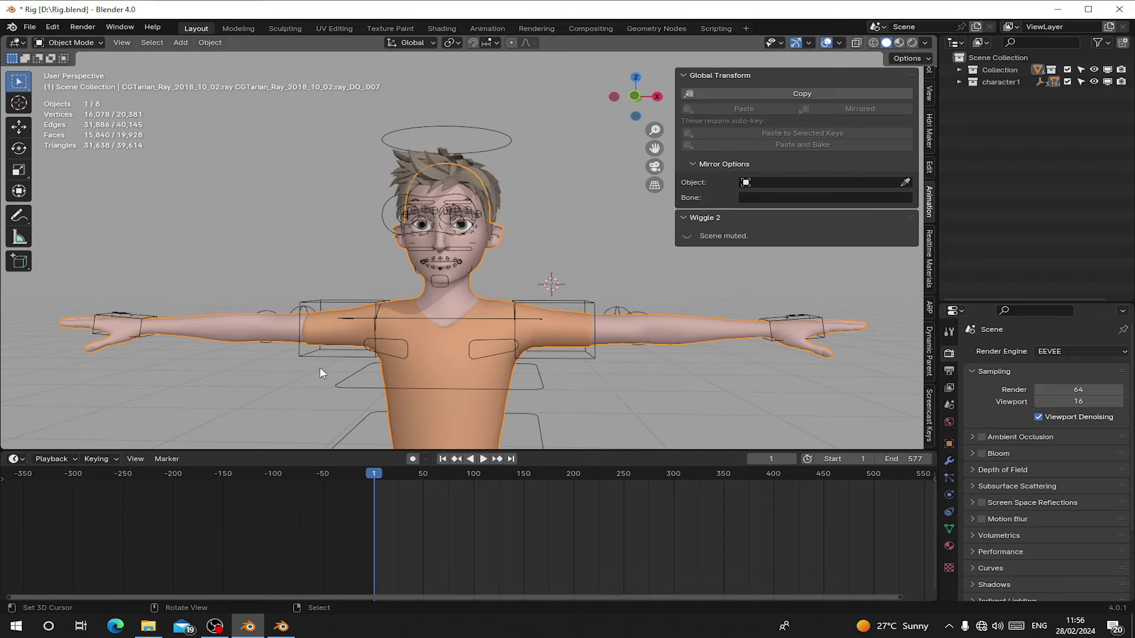
Install ShapeKeyGen.zip as an add-on from the pasted extracted-folder path in Preferences.
click(52, 27)
click(80, 191)
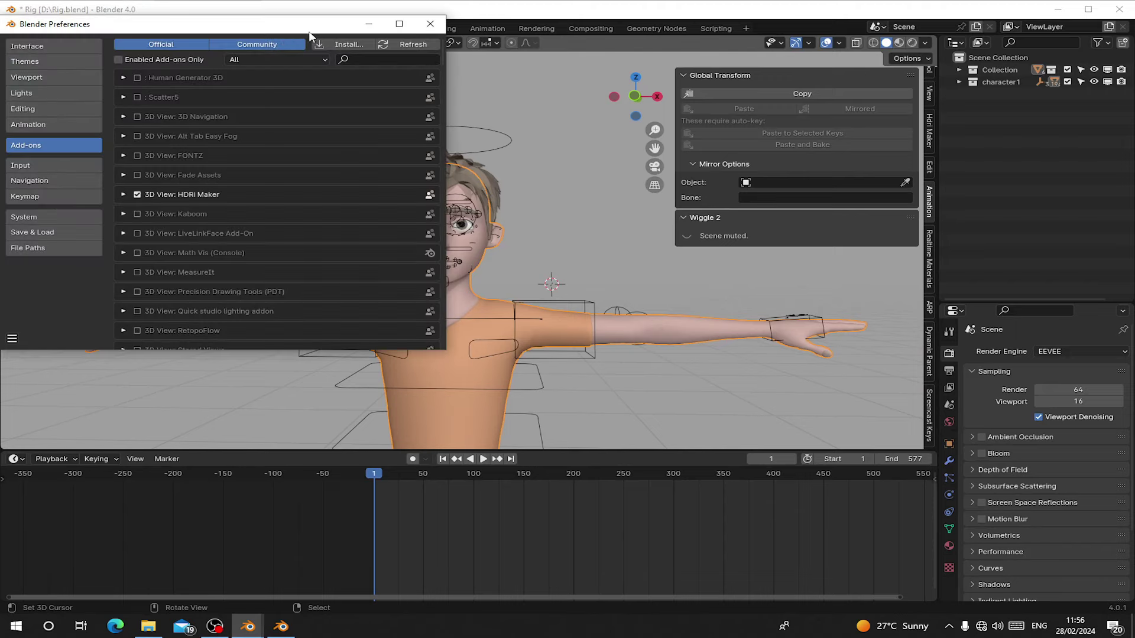
click(357, 45)
click(335, 51)
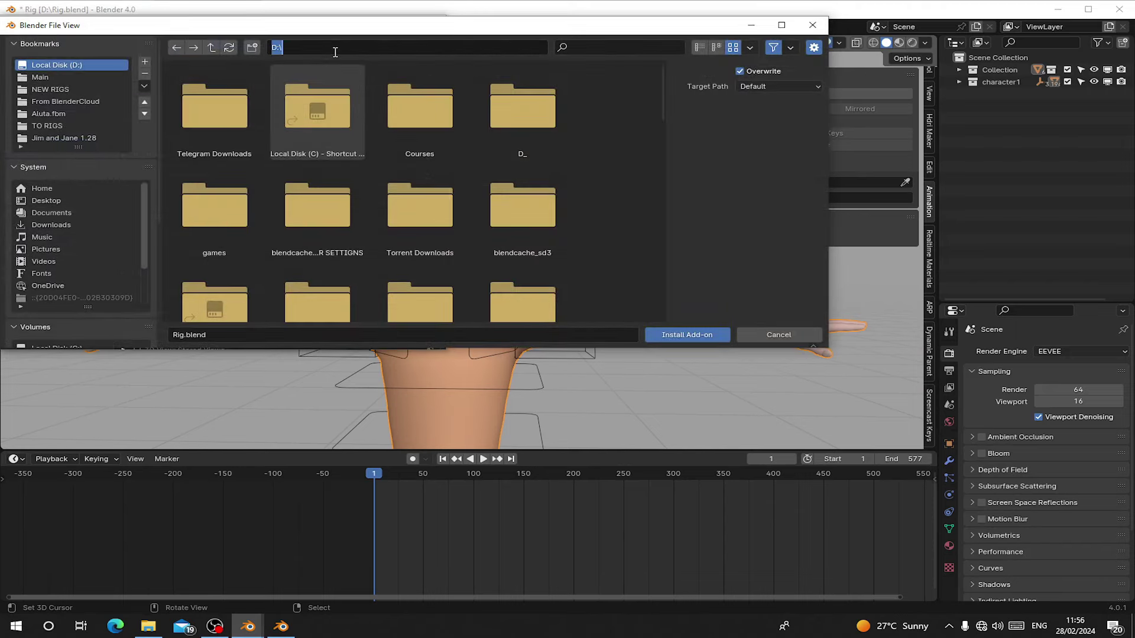
key(ctrl+v)
key(Return)
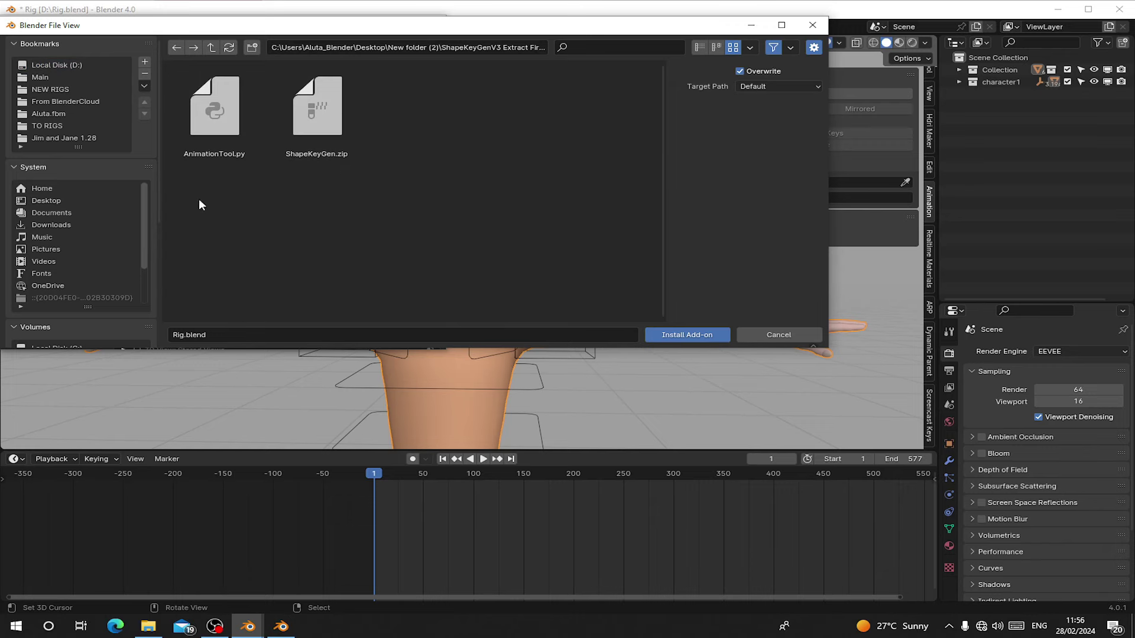
double_click(314, 133)
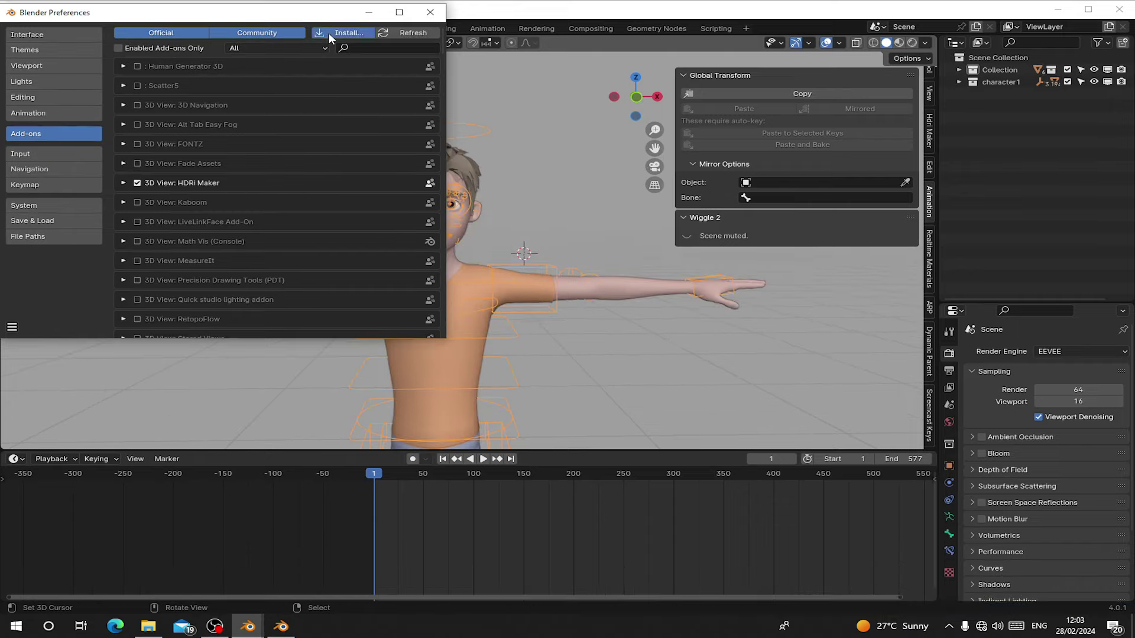
Install AnimationTool.py as well, enable the ShapeKeyGen add-on, and close Preferences.
click(328, 33)
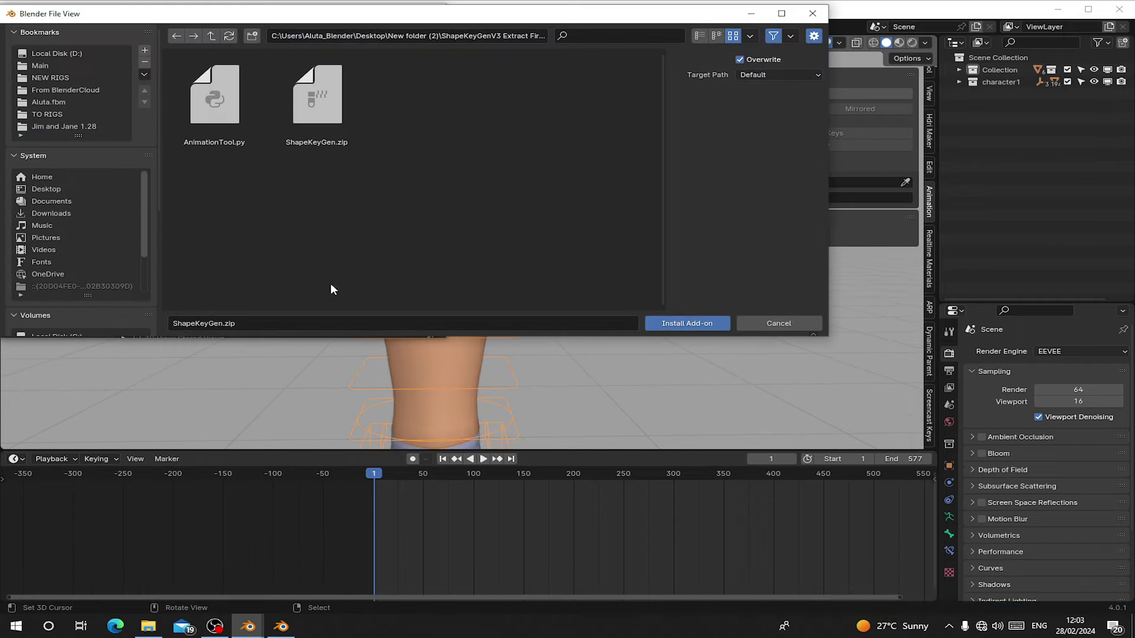
double_click(204, 113)
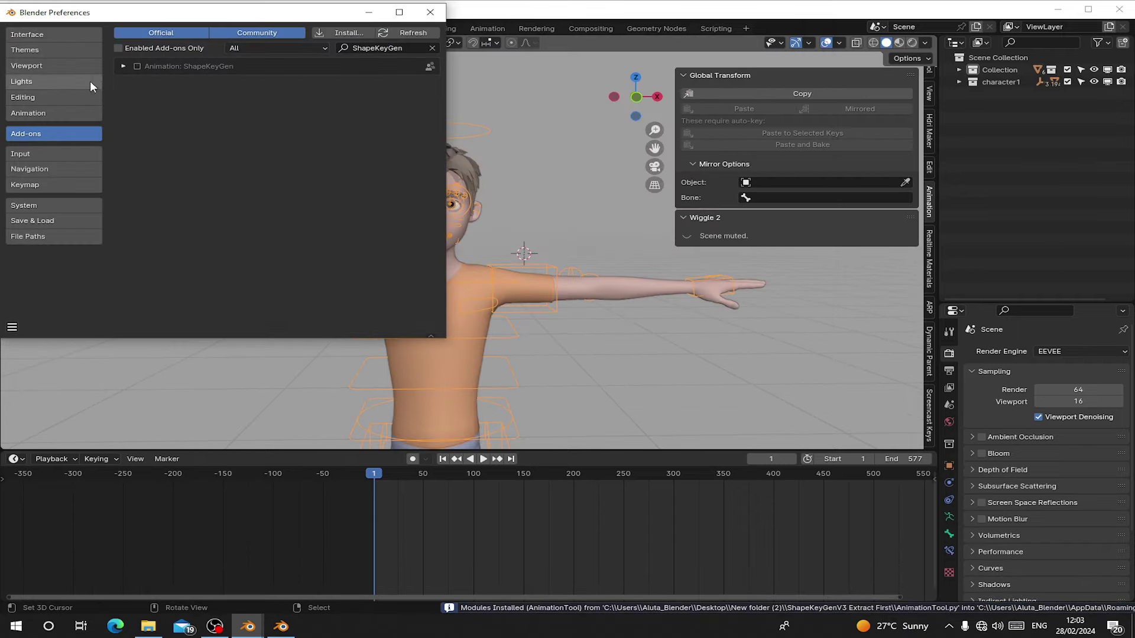
click(124, 66)
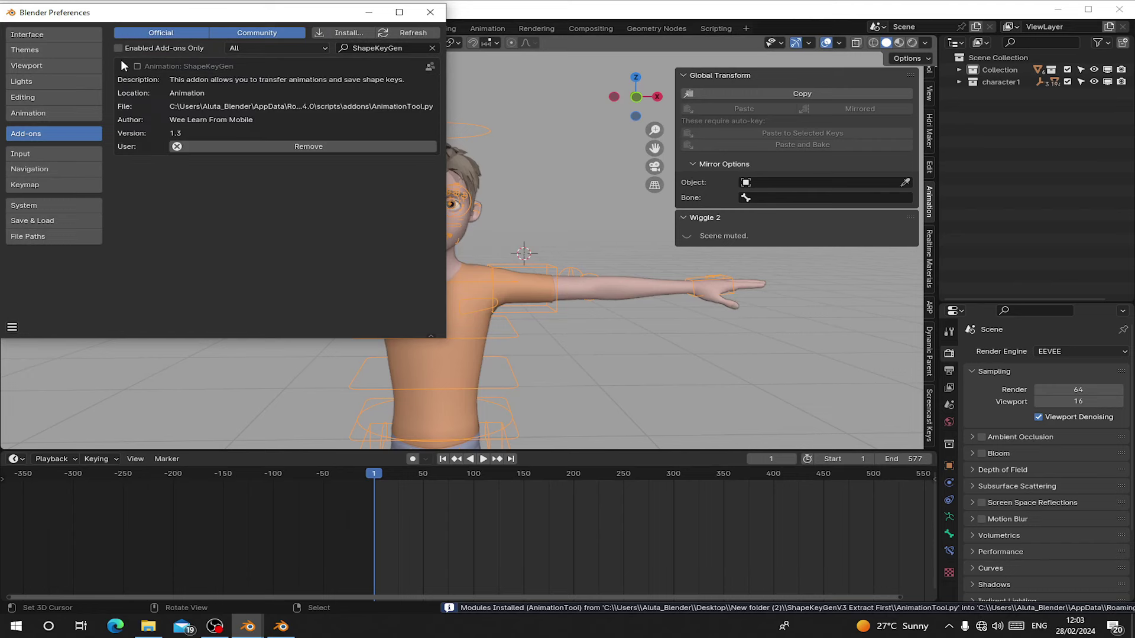
click(137, 67)
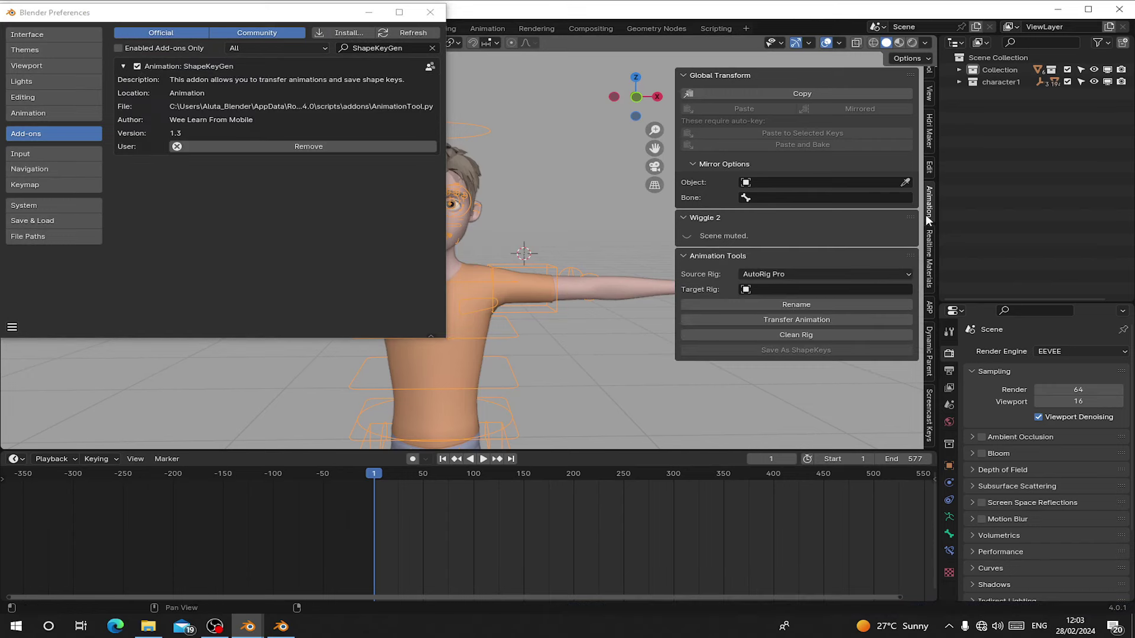
click(430, 12)
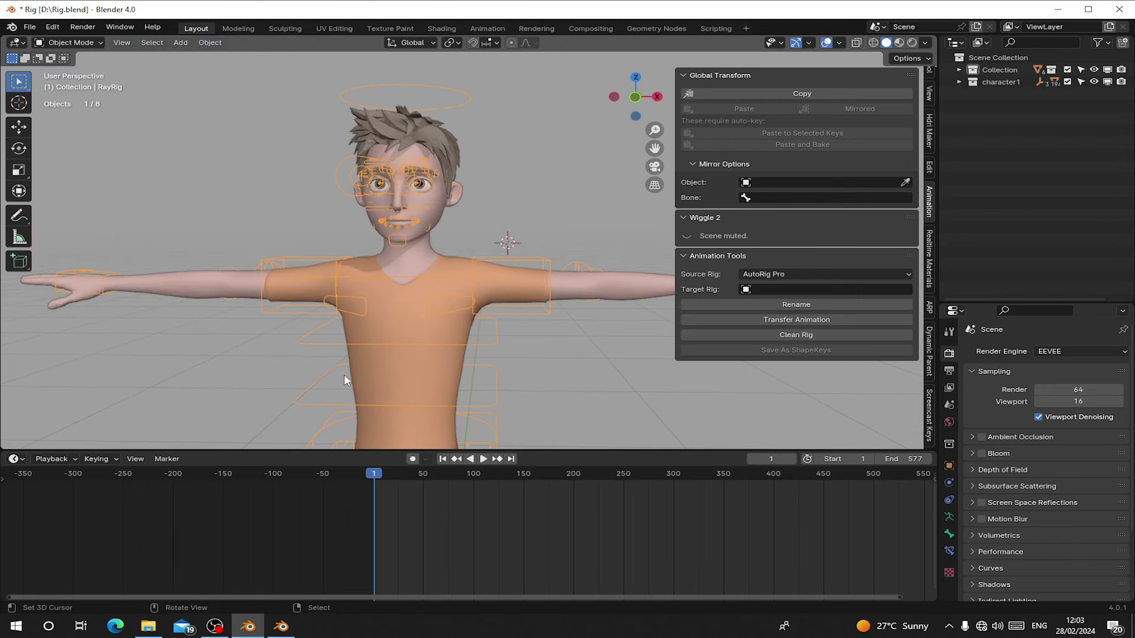
Check the Source Rig type list and keep AutoRig Pro selected.
middle_drag(344, 375, 271, 306)
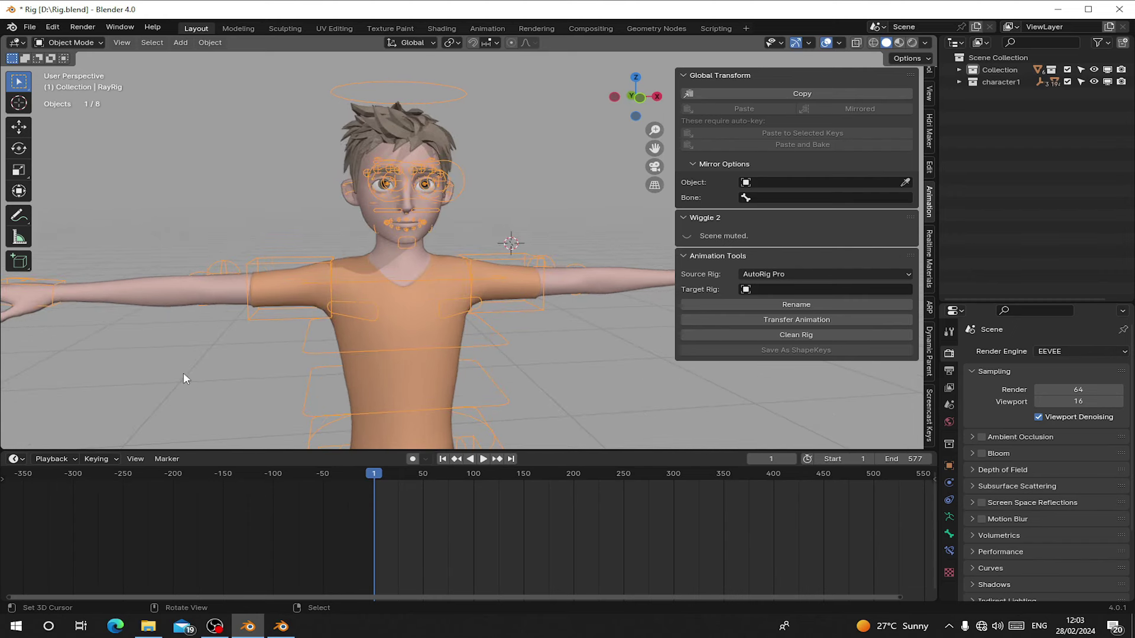
middle_drag(184, 373, 256, 347)
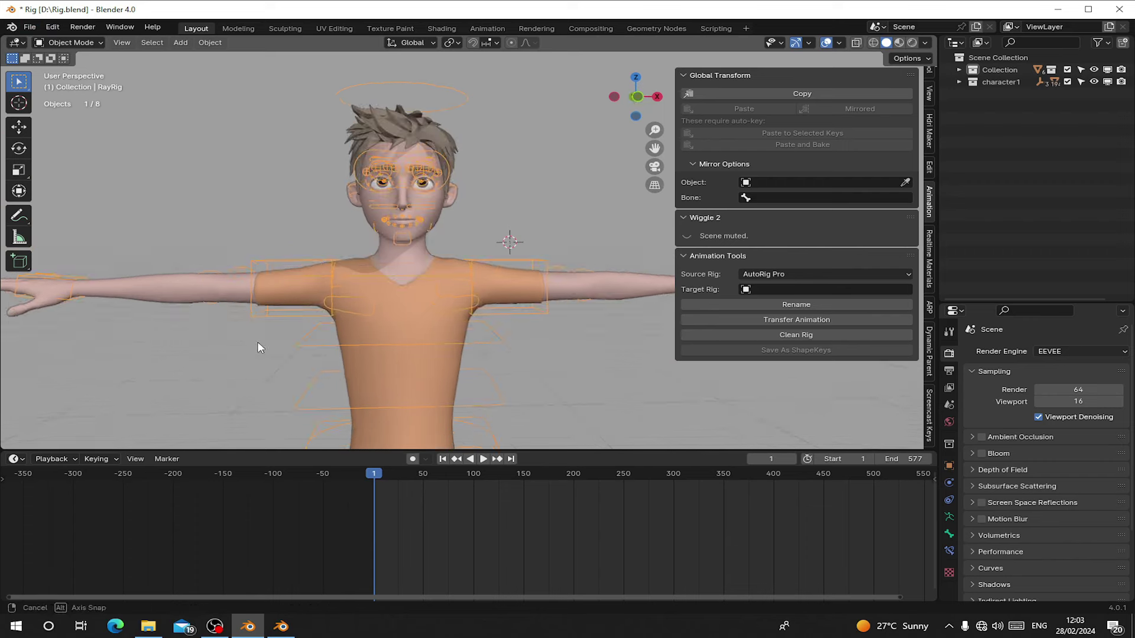
click(769, 275)
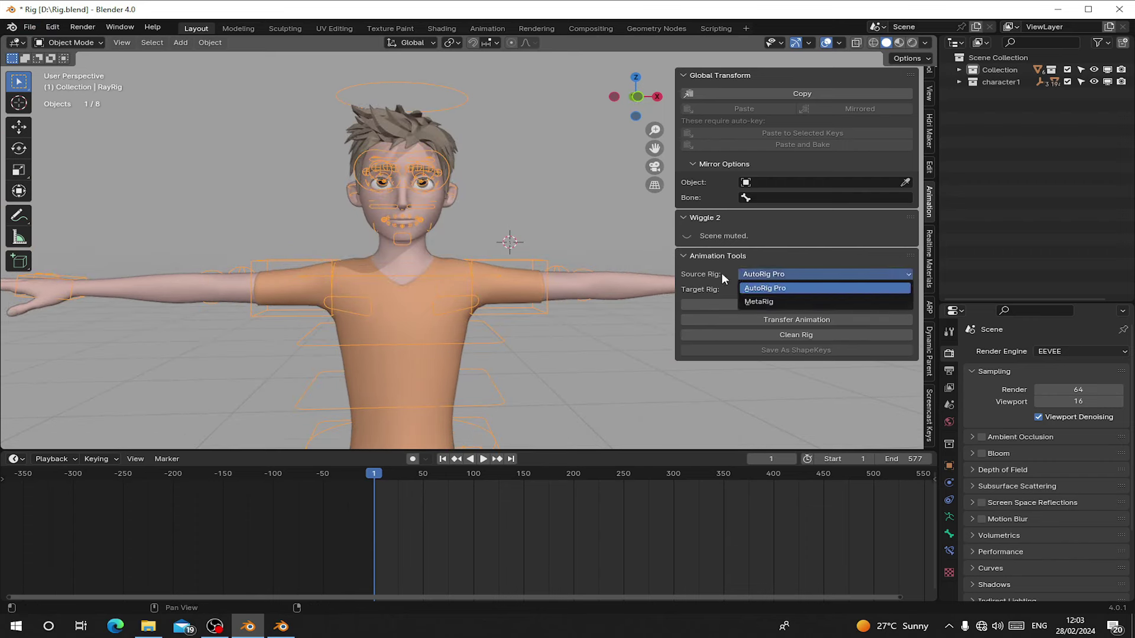
middle_drag(461, 237, 471, 210)
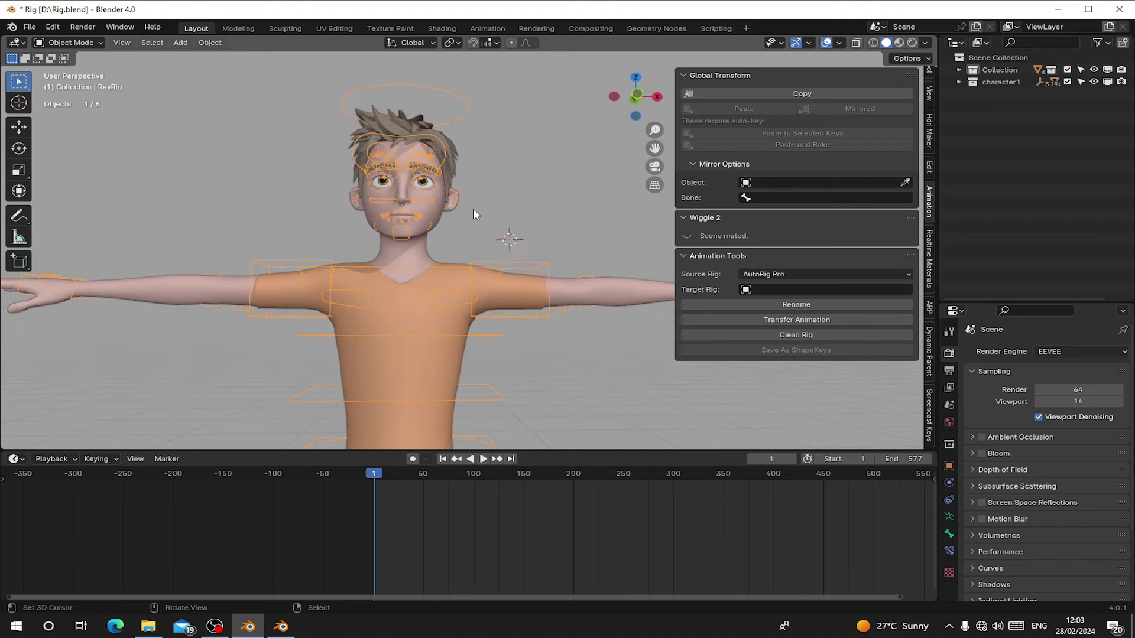
click(768, 274)
click(771, 290)
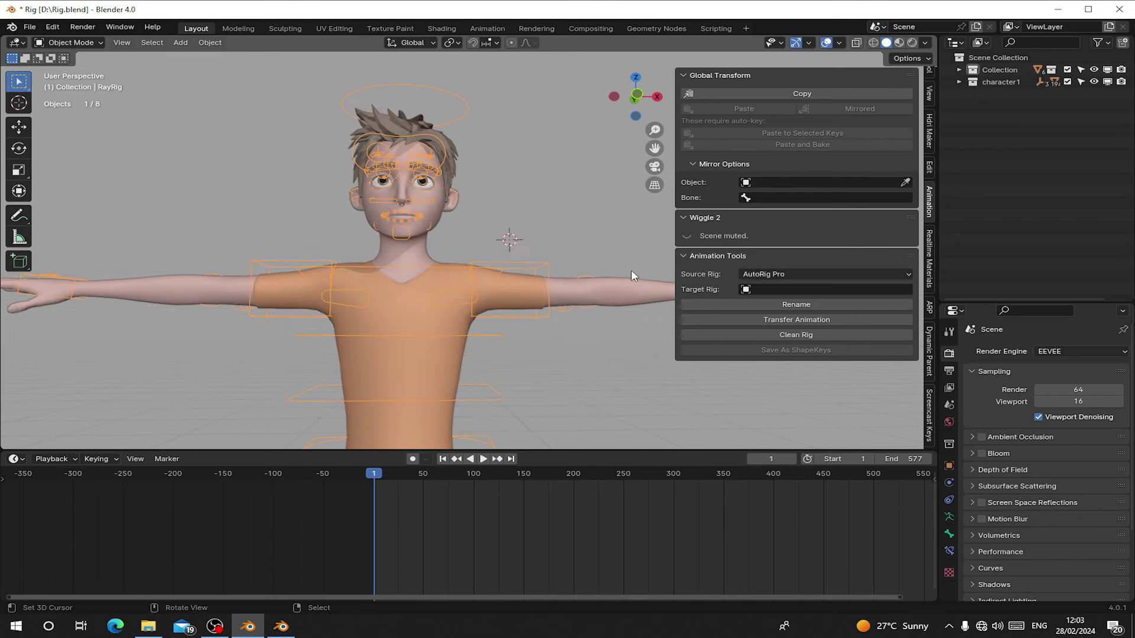
click(769, 275)
middle_drag(558, 266, 568, 276)
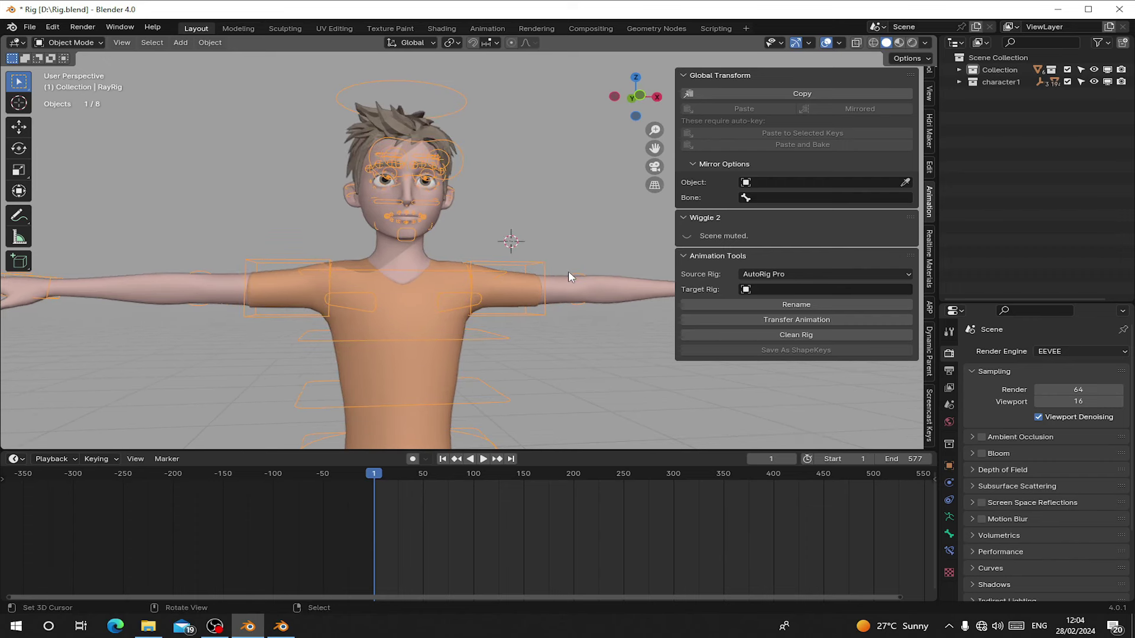
scroll(569, 273, up, 4)
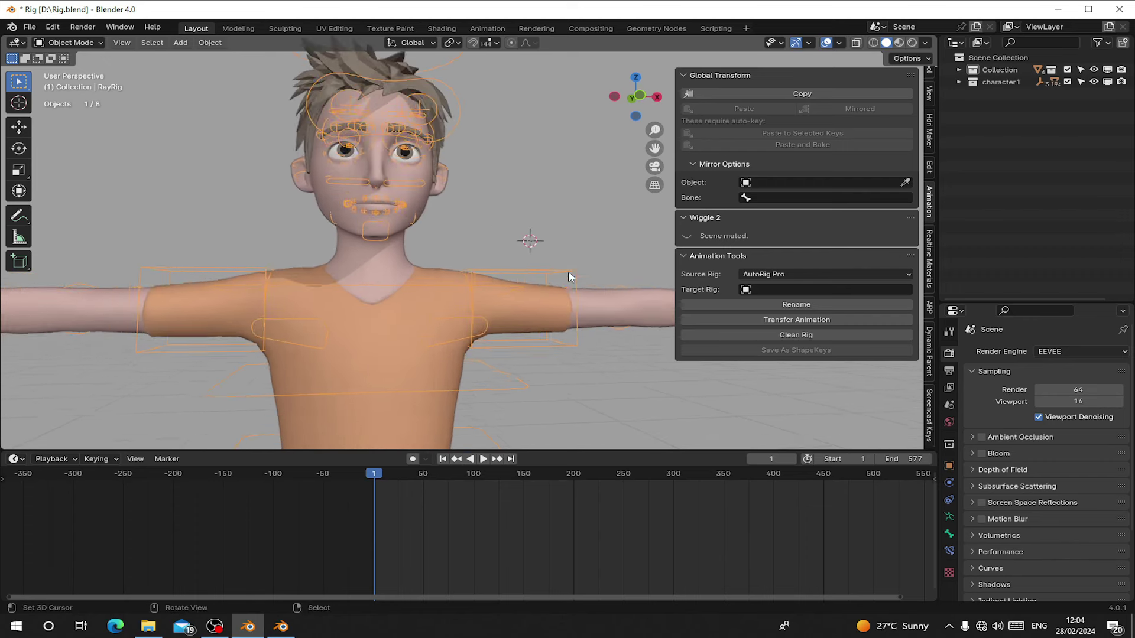
Confirm AutoRig Pro again and dismiss the Target Rig list without assigning anything.
middle_drag(569, 271, 331, 171)
click(766, 274)
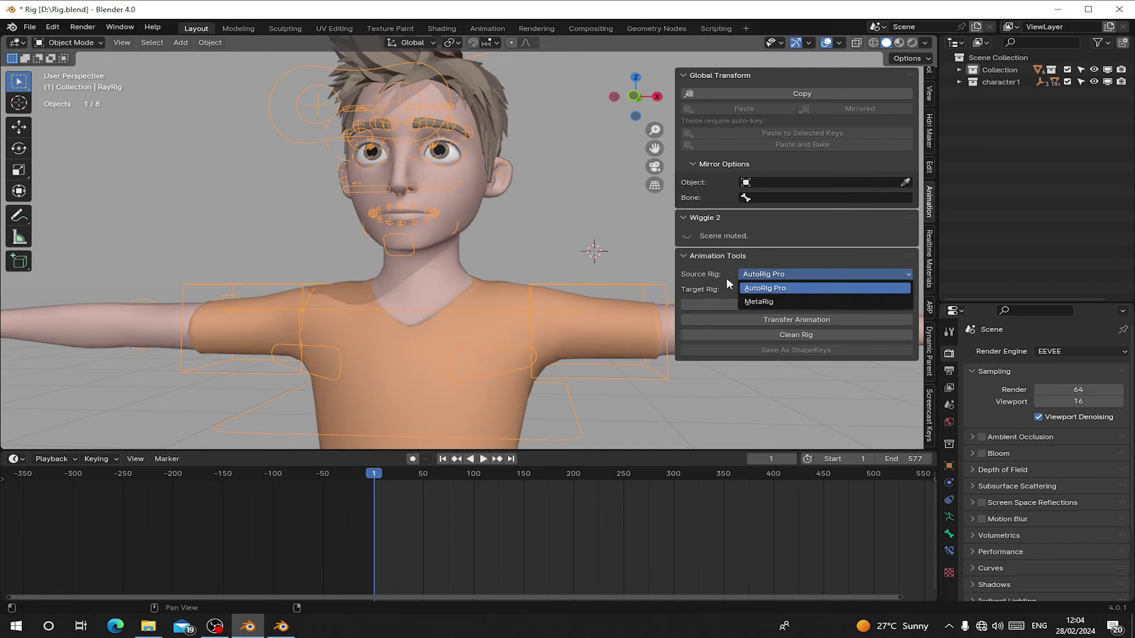
click(805, 288)
middle_drag(621, 287, 392, 286)
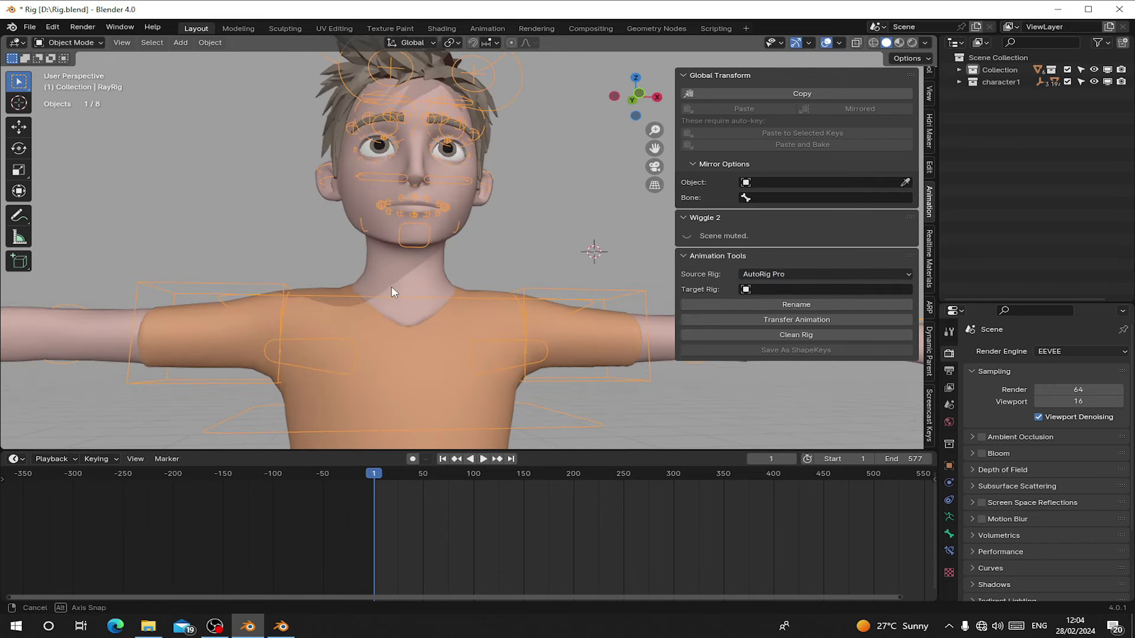
click(769, 289)
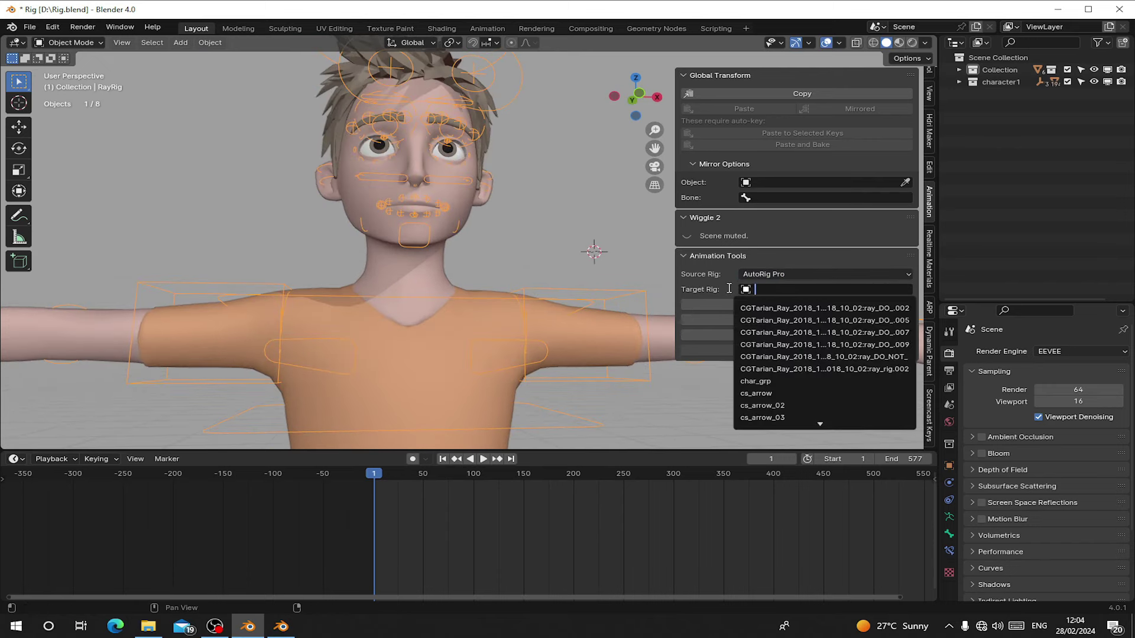
click(718, 290)
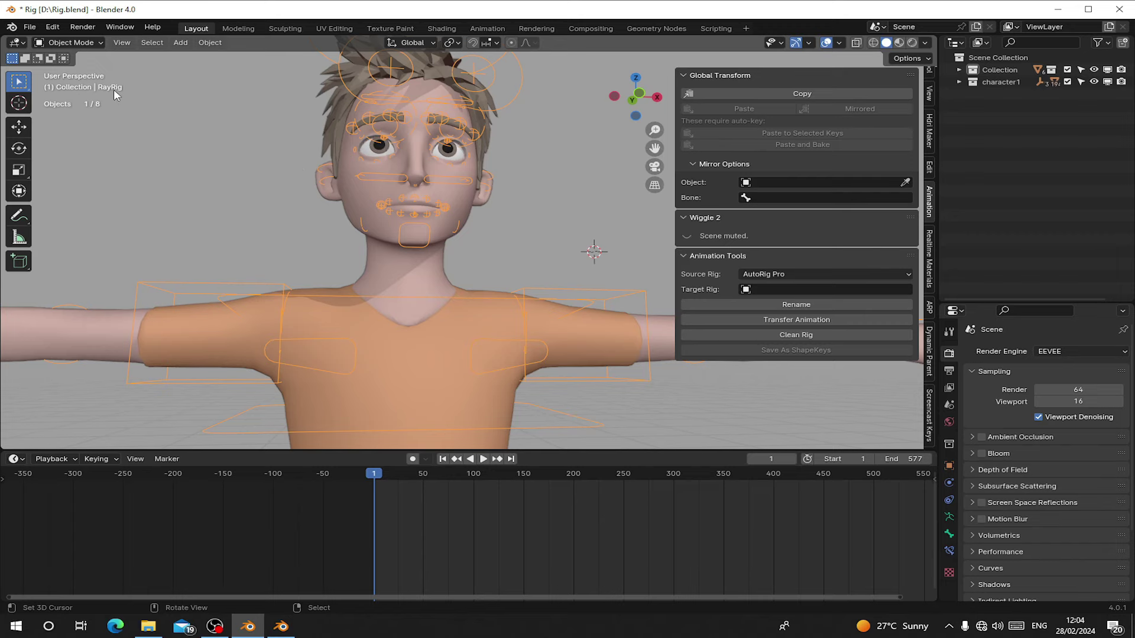
middle_drag(249, 140, 490, 296)
scroll(425, 265, down, 4)
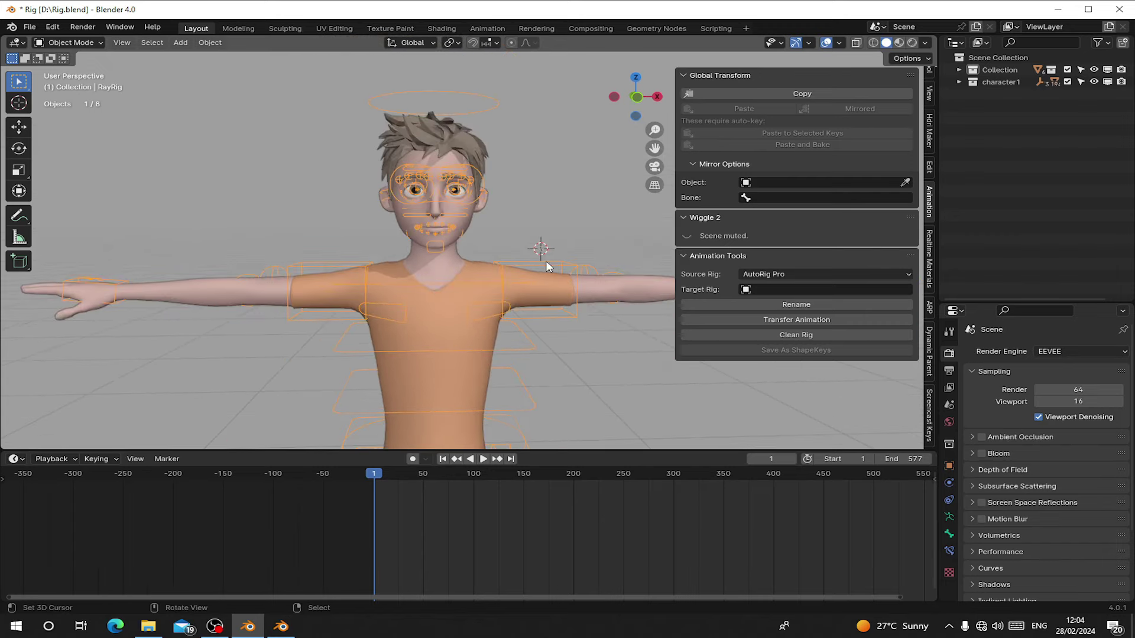
Rename the rig to R_ShapeKeys as Target Rig and transfer the facial animation, keyframed to frame 577.
click(796, 304)
scroll(154, 95, up, 2)
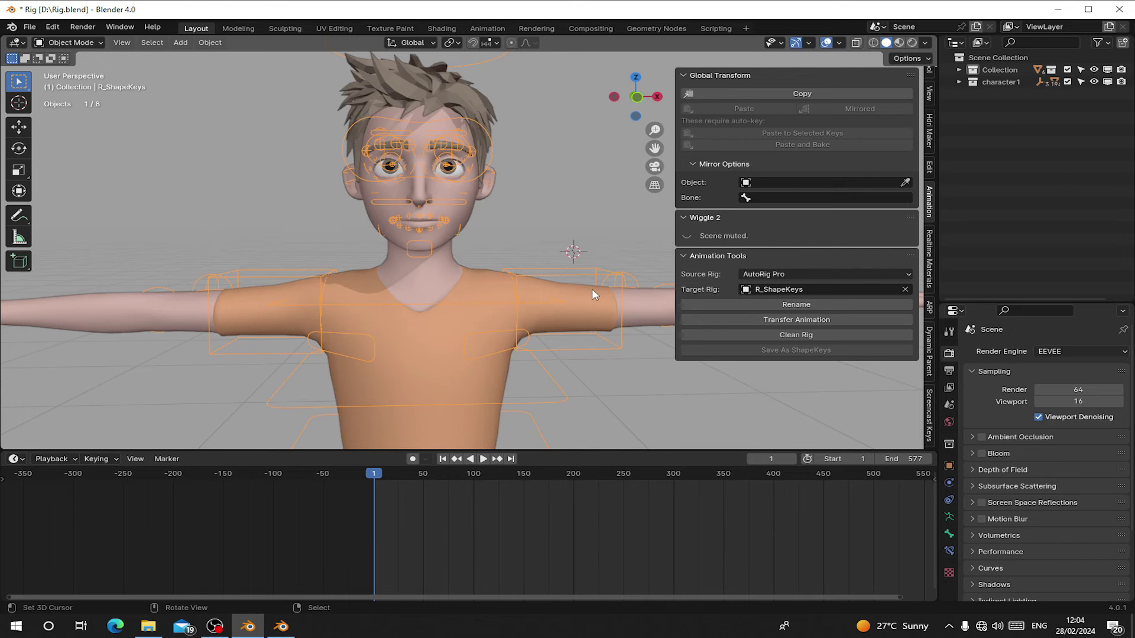
shift+middle_drag(587, 335, 554, 306)
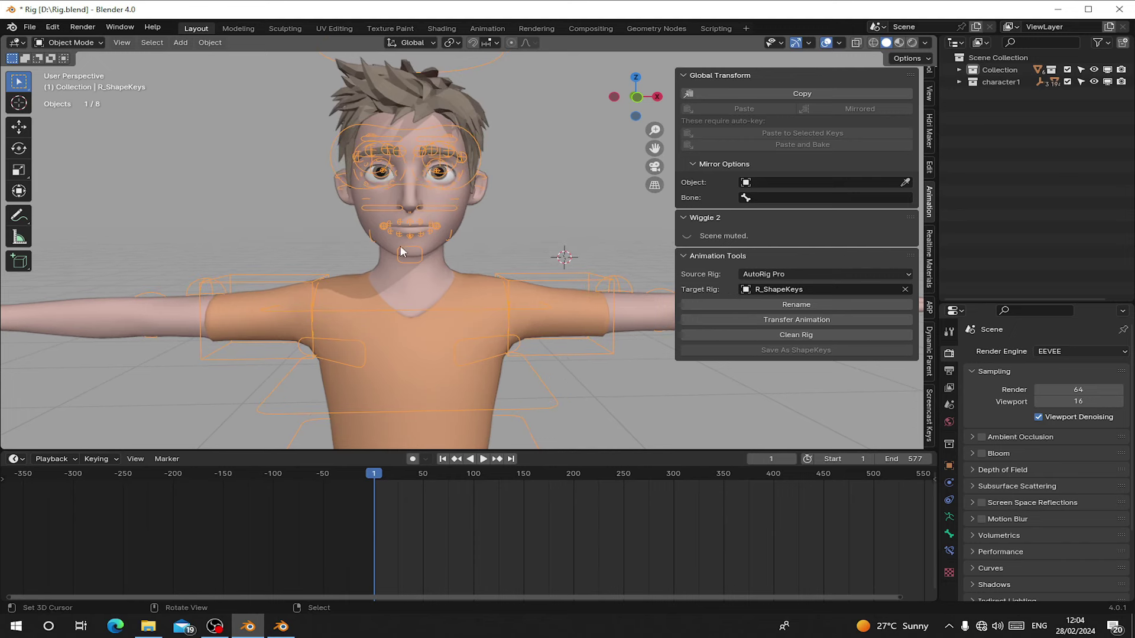
click(787, 319)
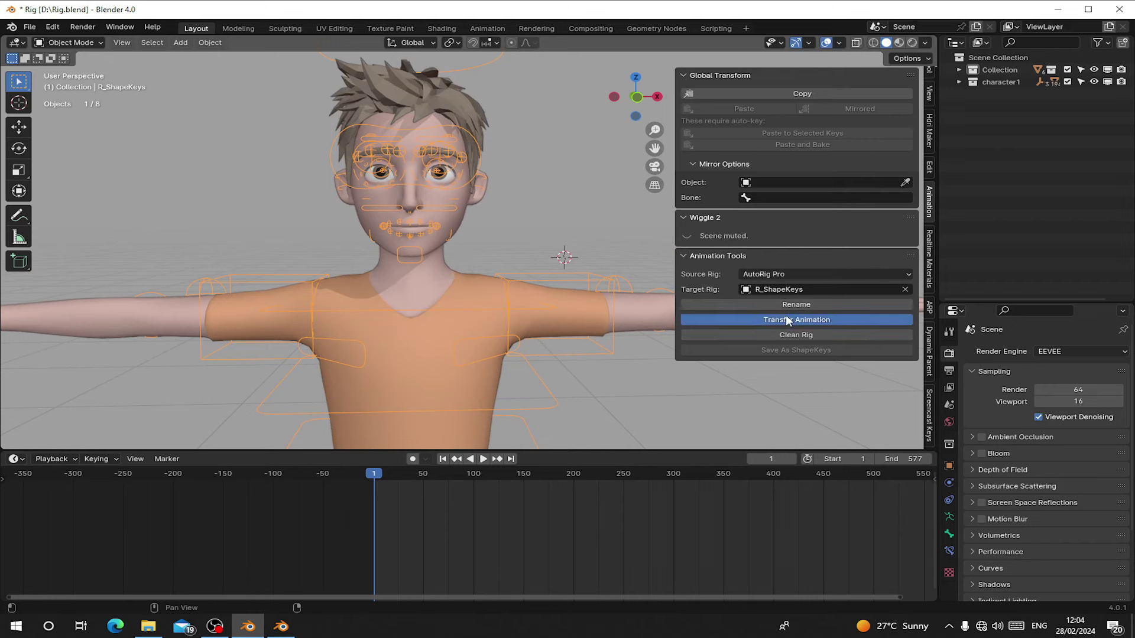
click(733, 335)
drag(448, 492, 385, 502)
key(space)
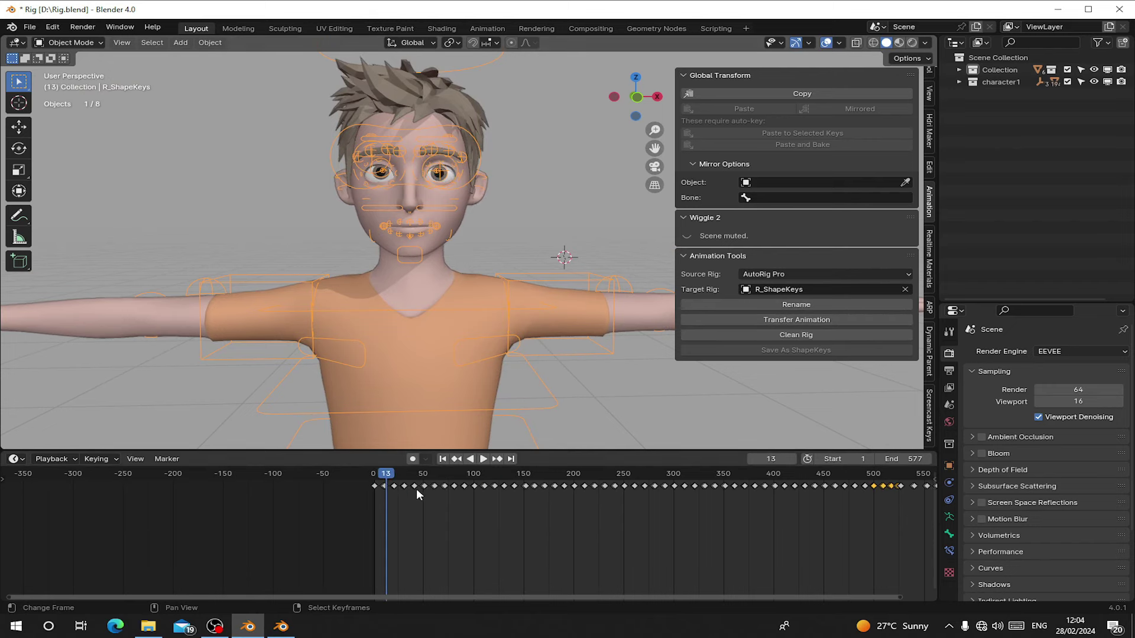
scroll(520, 494, down, 2)
key(space)
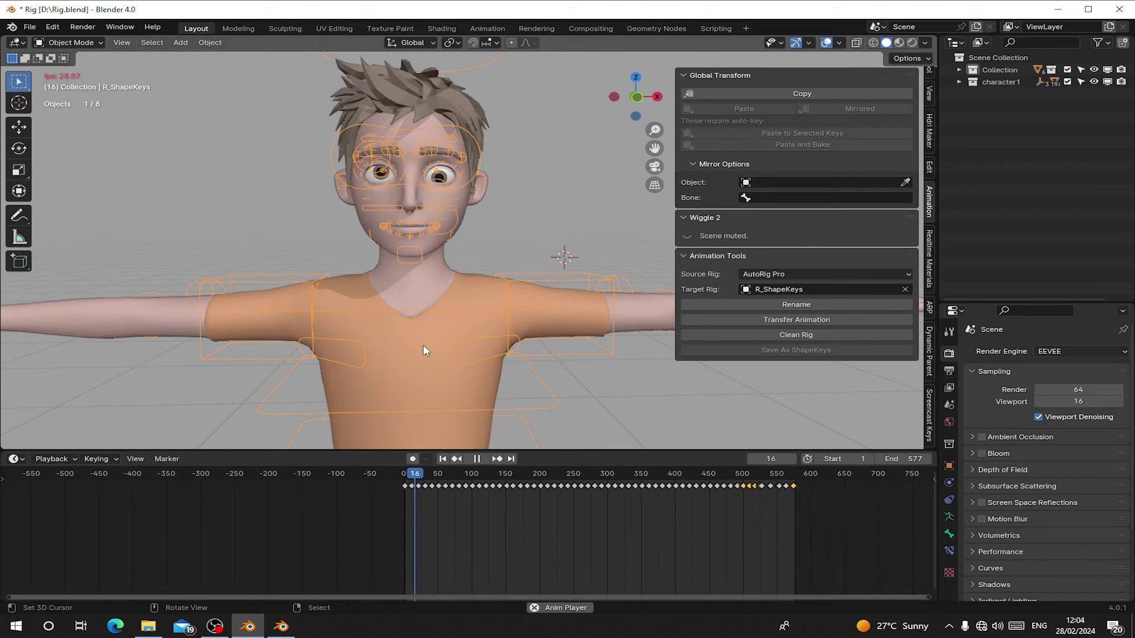
scroll(426, 347, up, 2)
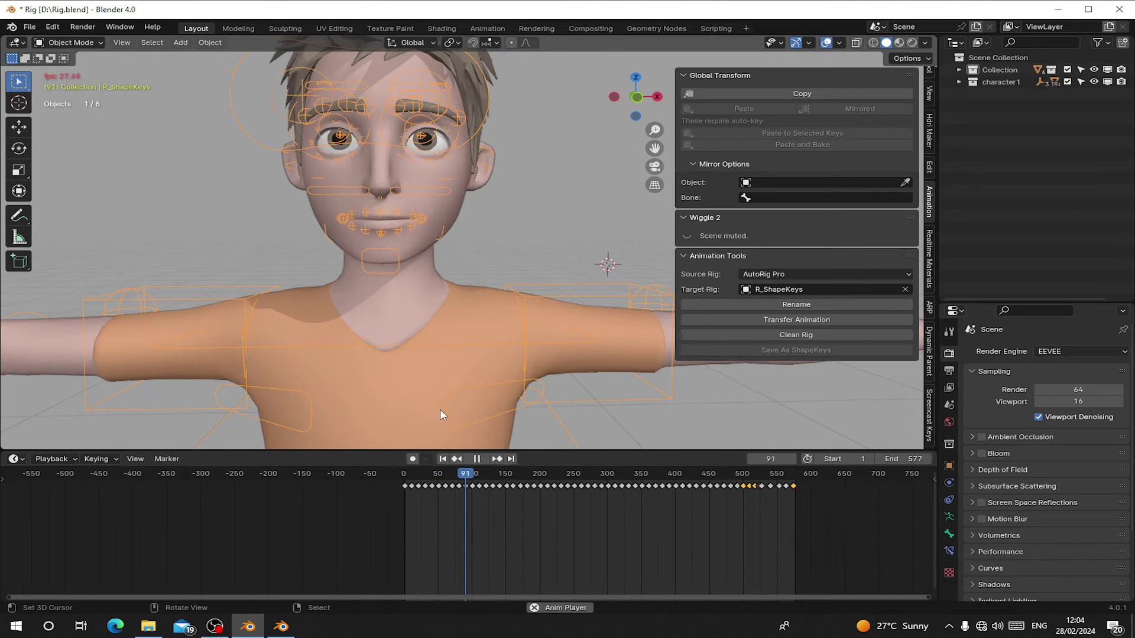
scroll(458, 509, up, 2)
drag(461, 491, 712, 529)
key(Escape)
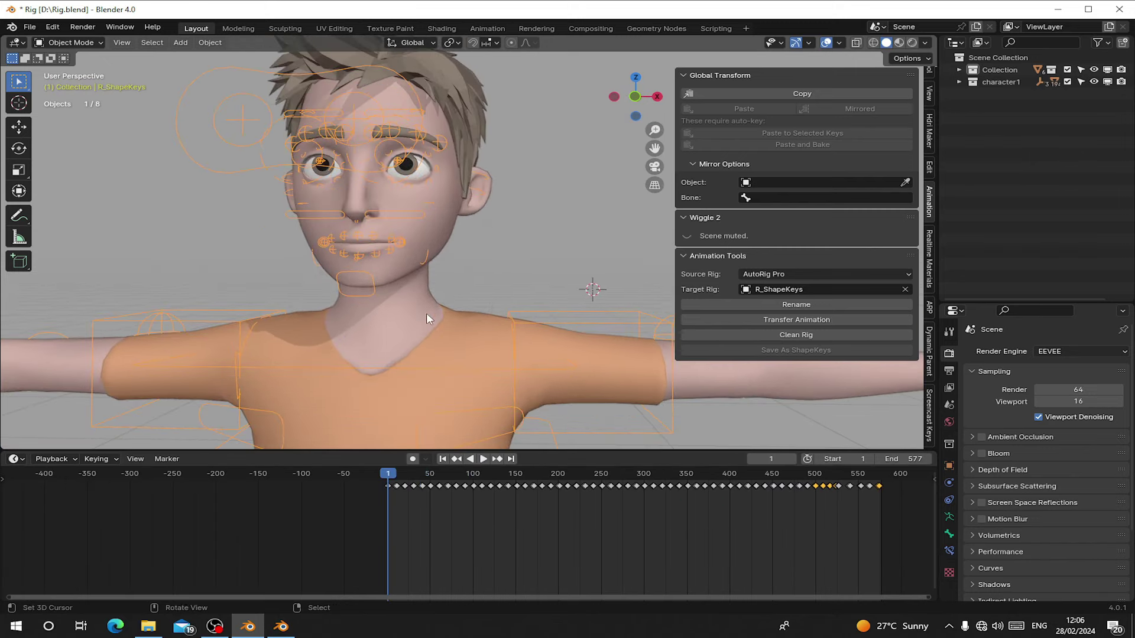
Select the character's body mesh and stop playback at frame 10 with the left eye closed.
click(426, 299)
scroll(427, 300, up, 5)
scroll(401, 508, up, 2)
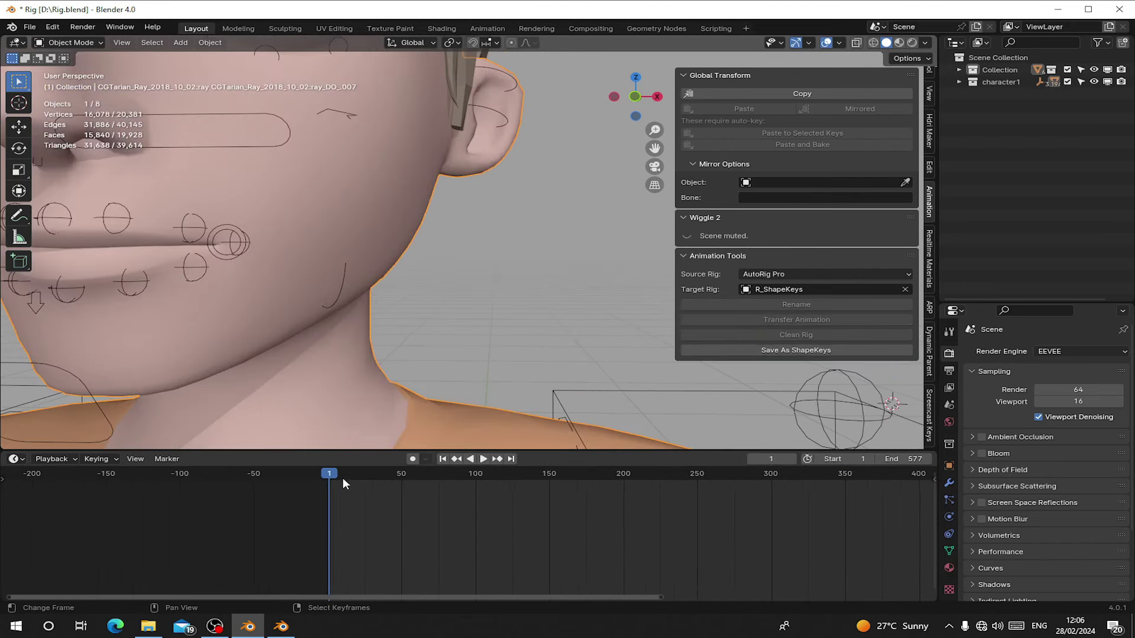
scroll(379, 531, up, 5)
scroll(403, 335, down, 6)
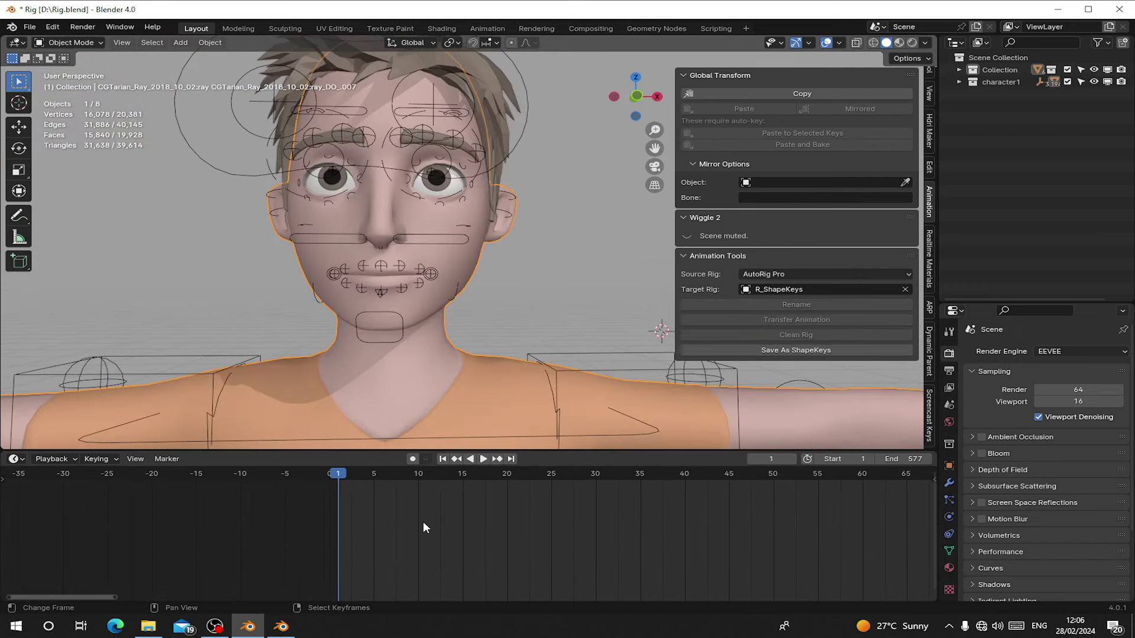
scroll(318, 509, up, 3)
key(space)
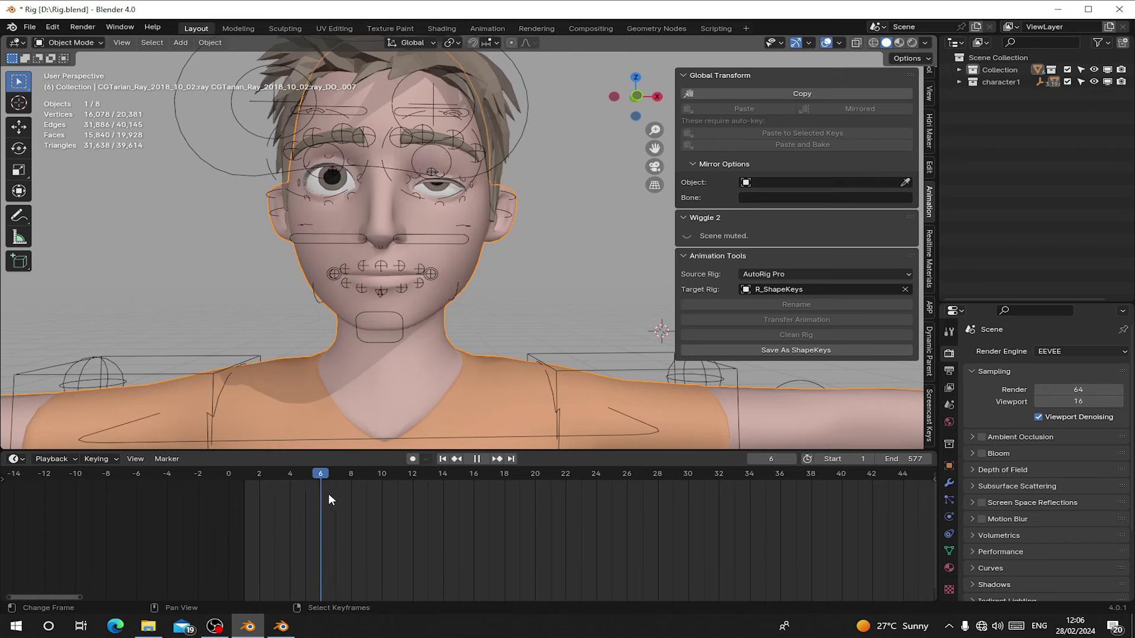
key(space)
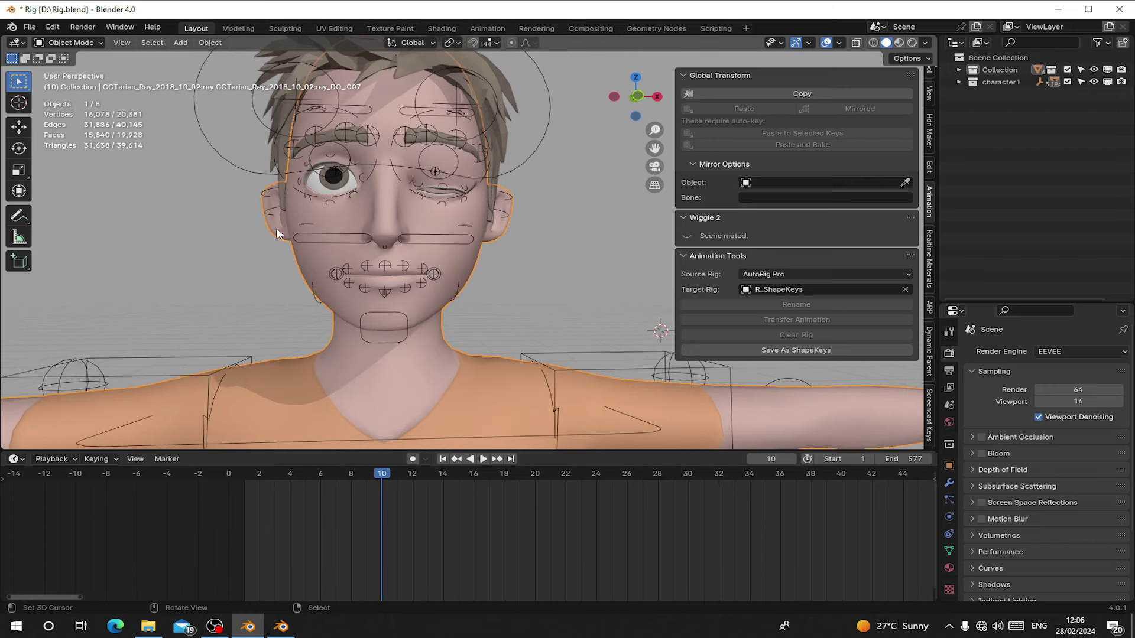
Save the frame-10 blink pose as shape key eyeBlinkLeft and show the shape key list.
click(775, 352)
click(777, 369)
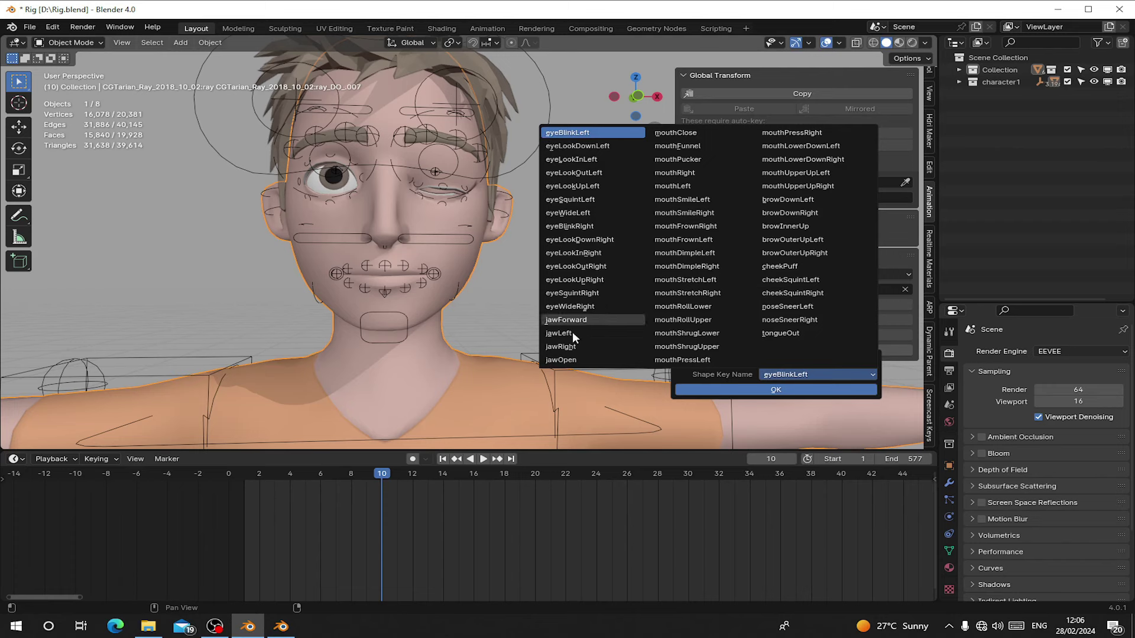
click(779, 374)
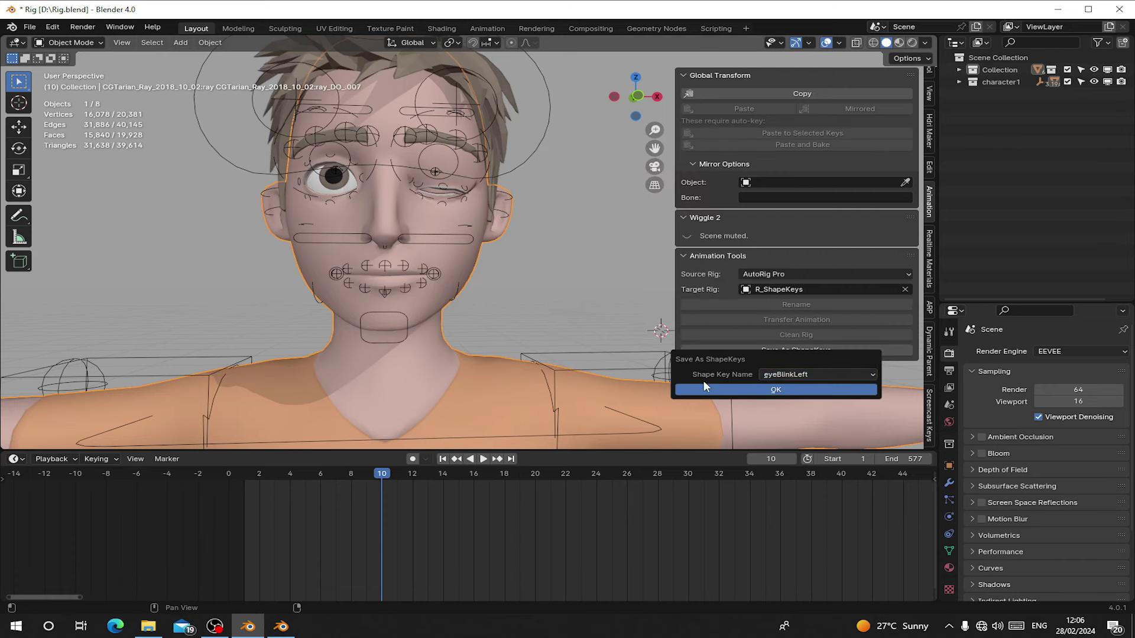
click(758, 390)
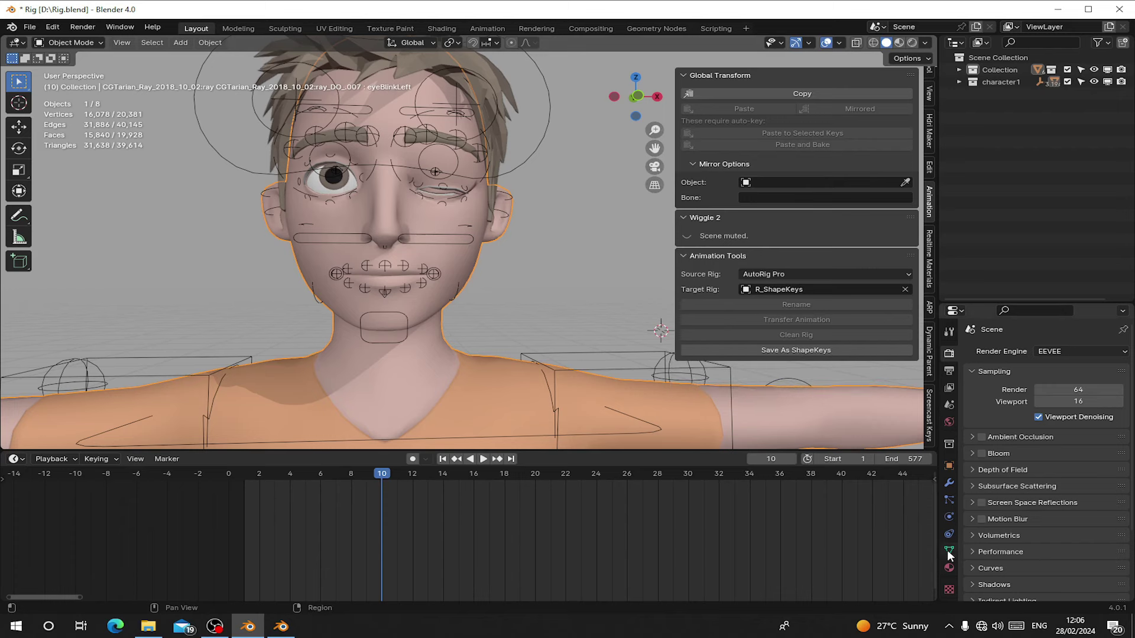
click(948, 551)
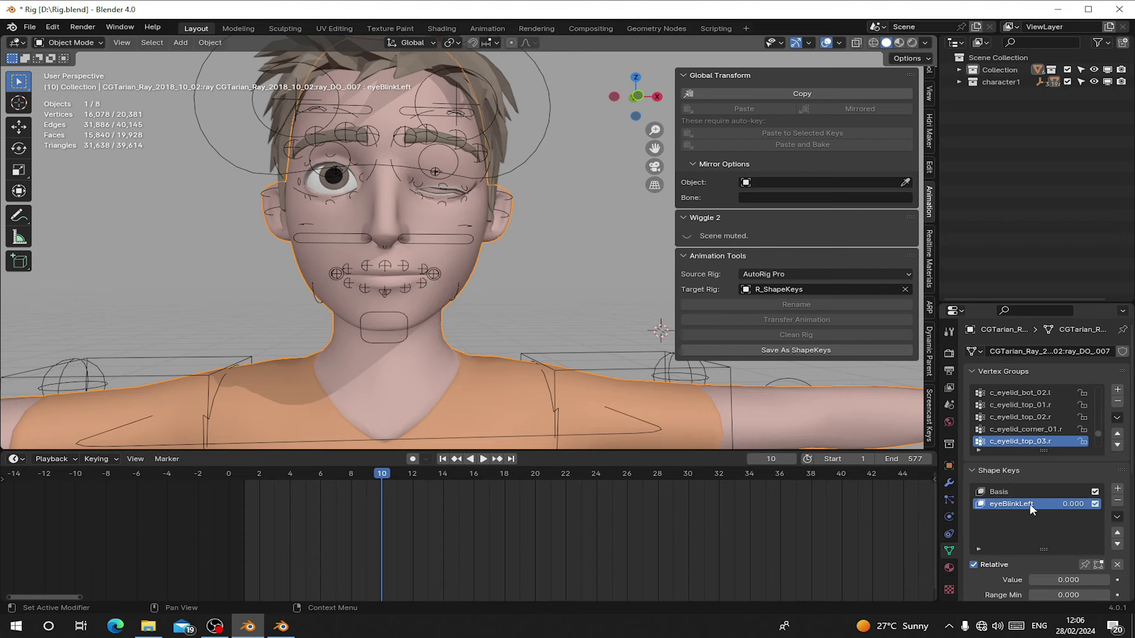
Save the frame-20 pose as shape key eyeLookDownLeft.
key(space)
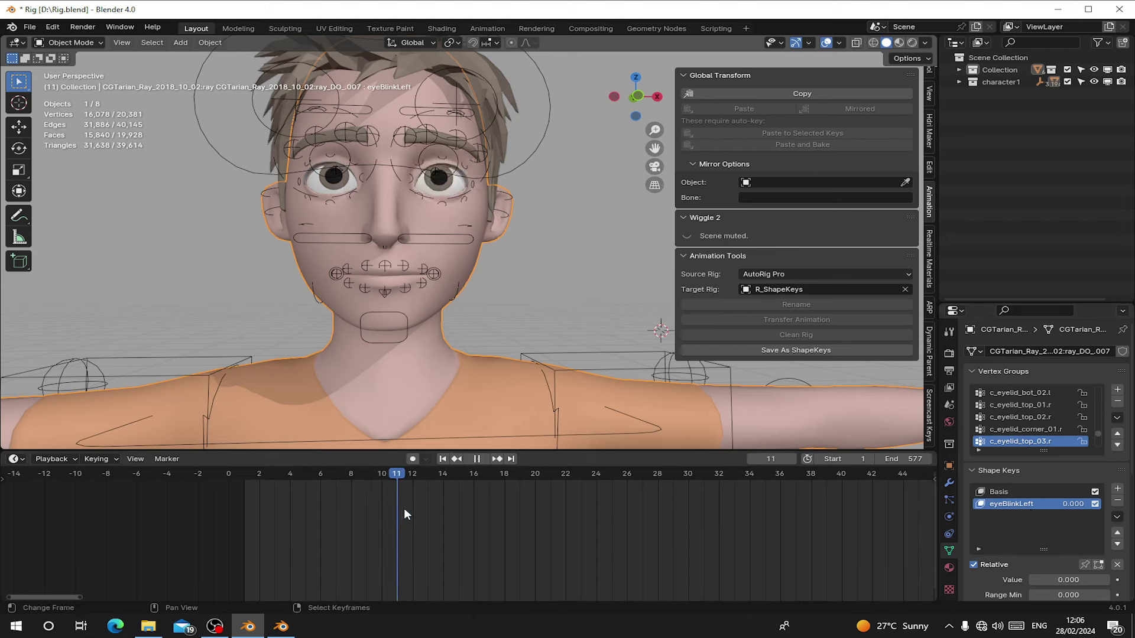
drag(556, 531, 534, 540)
key(space)
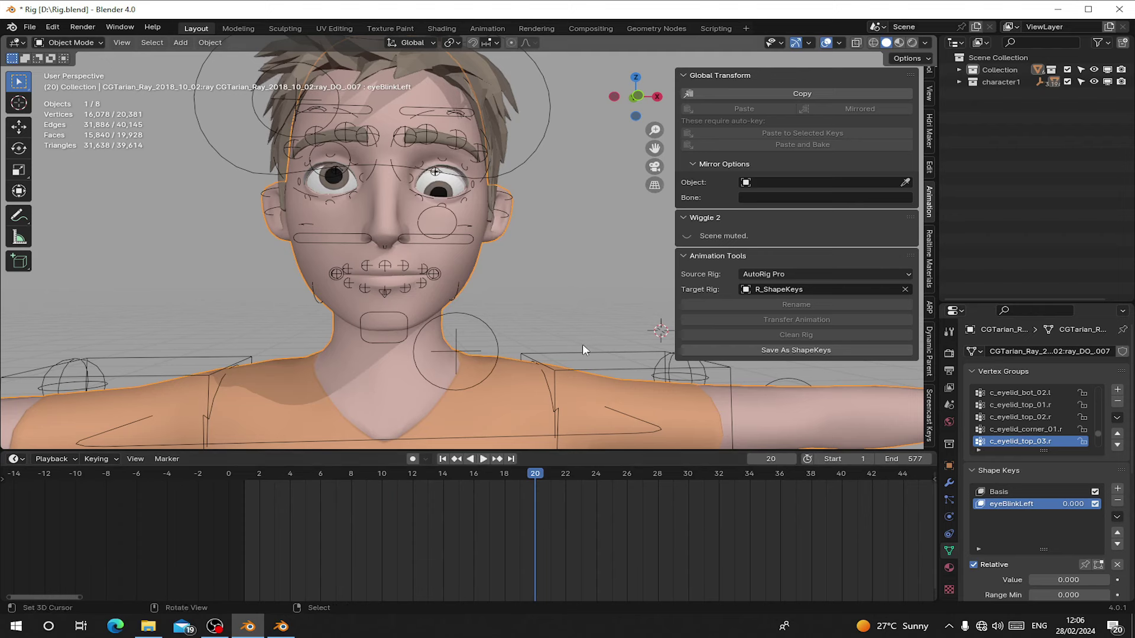
click(793, 345)
click(799, 366)
click(552, 143)
click(781, 367)
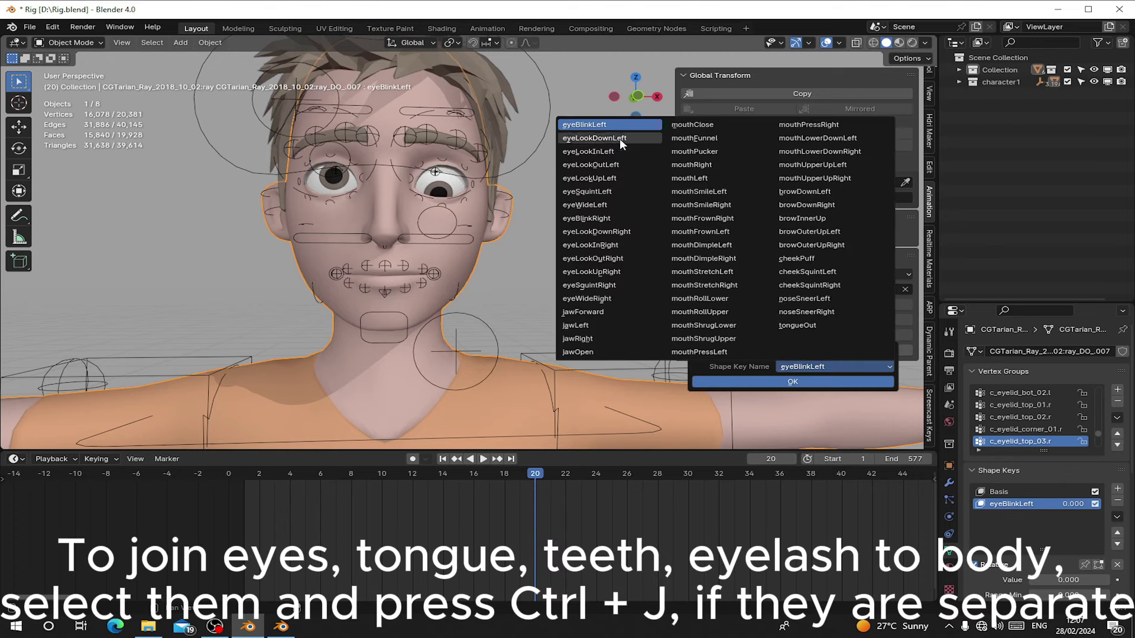
click(619, 138)
click(798, 382)
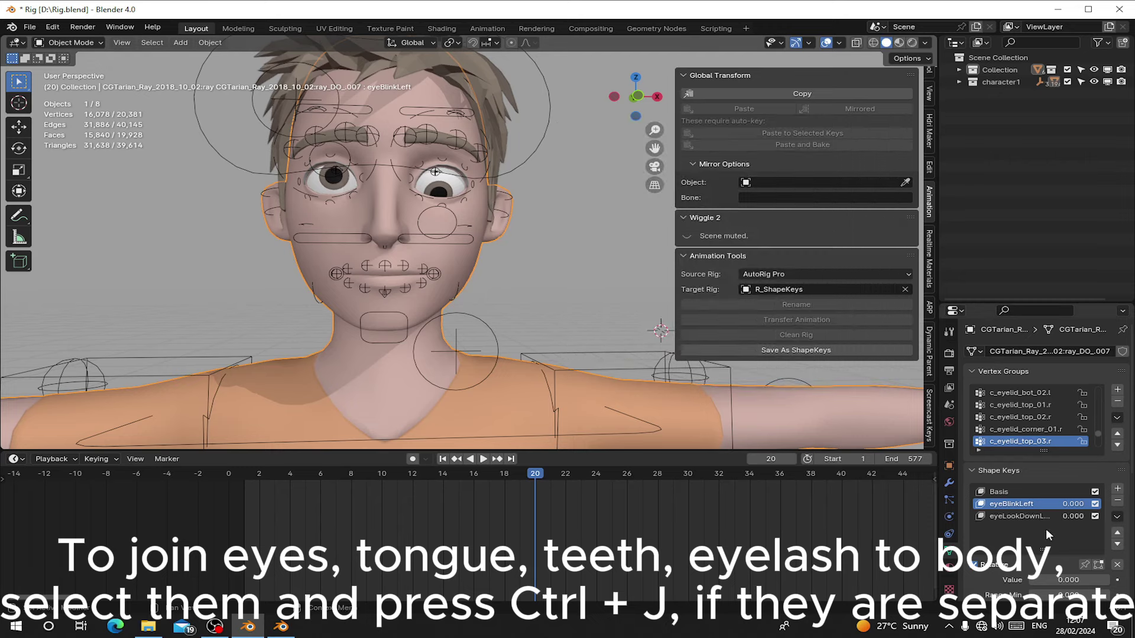
double_click(1031, 519)
key(Escape)
Save the frame-30 pose as shape key eyeLookInLeft.
drag(552, 498, 687, 499)
click(775, 350)
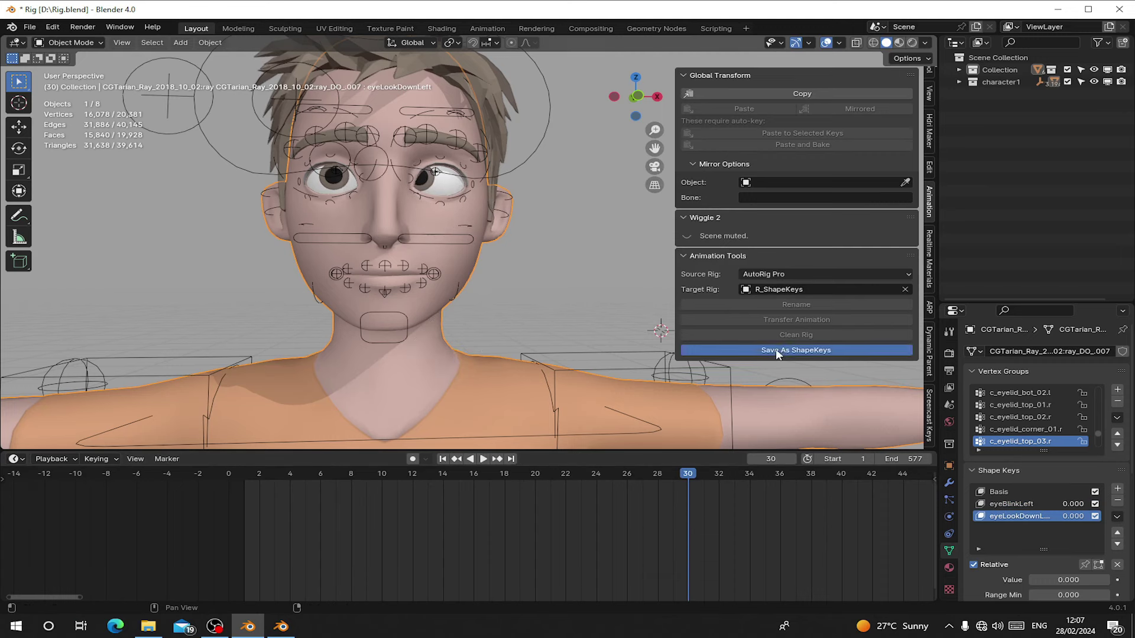
click(789, 371)
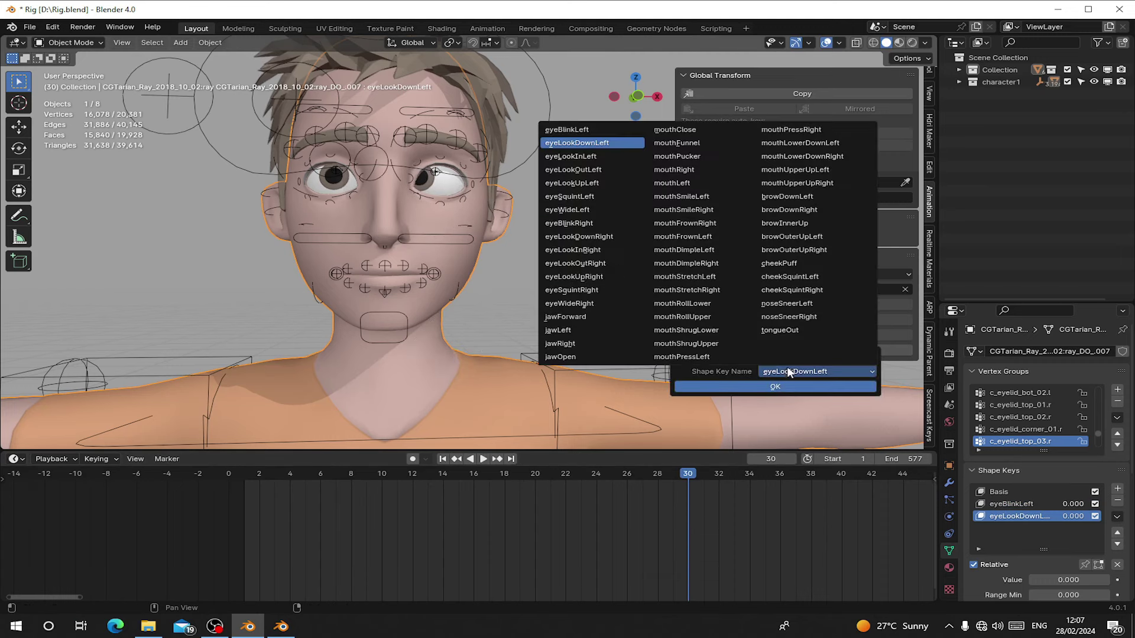
click(586, 157)
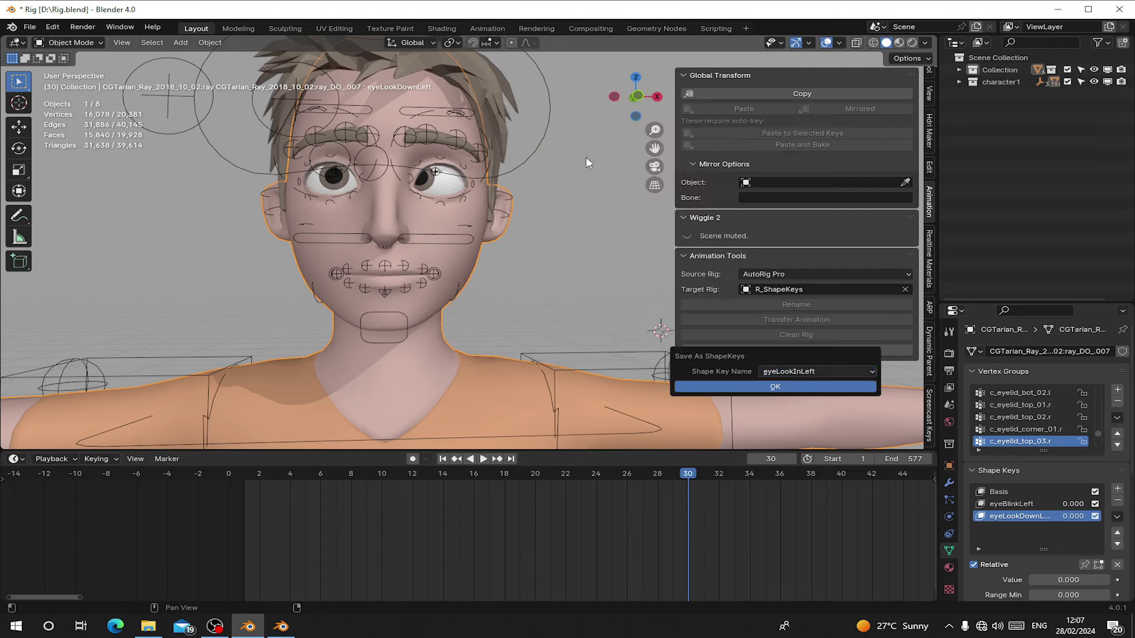
click(732, 388)
Save the frame-37 pose as shape key eyeLookOutLeft.
middle_drag(721, 517, 352, 518)
drag(352, 518, 436, 524)
click(800, 350)
click(808, 371)
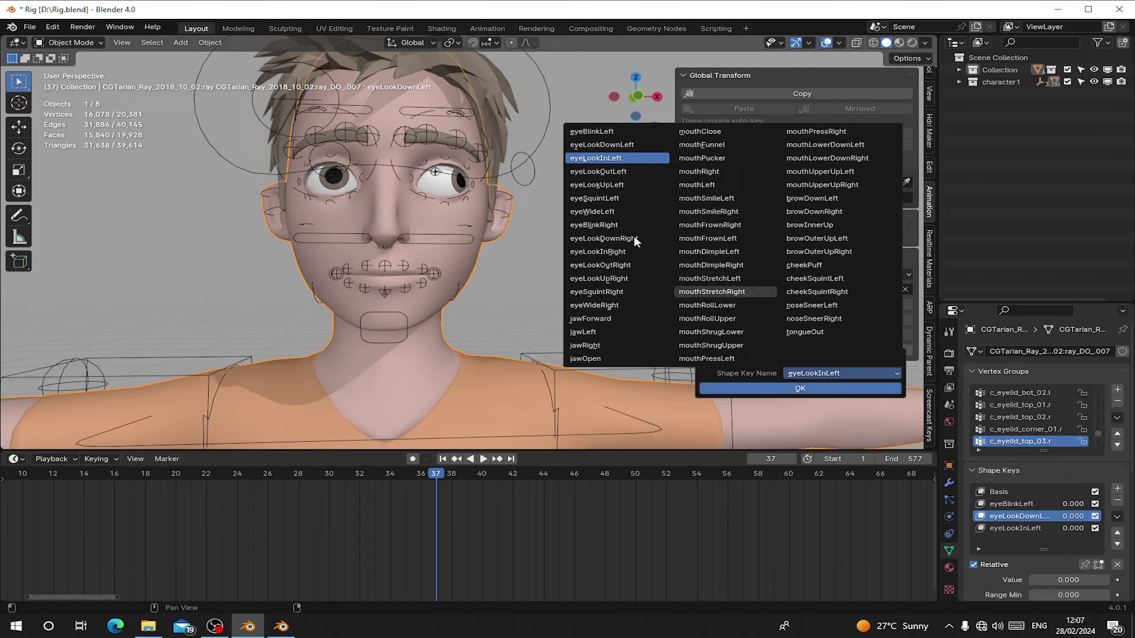
click(615, 171)
click(744, 387)
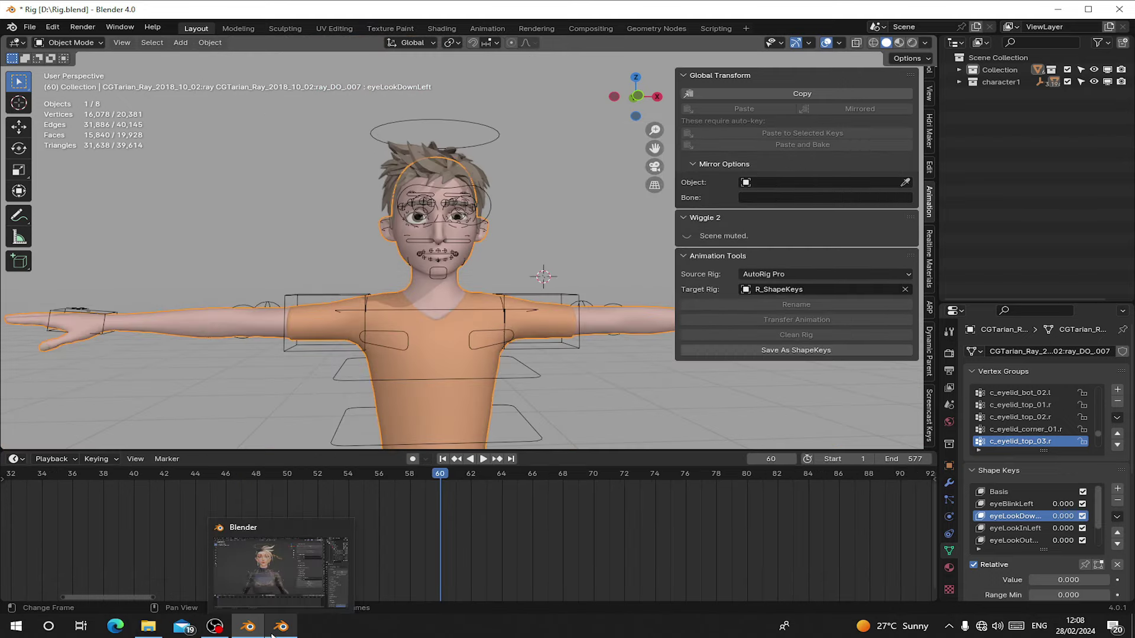
Switch to the Akali Blender window and orbit around the Akali character.
click(280, 626)
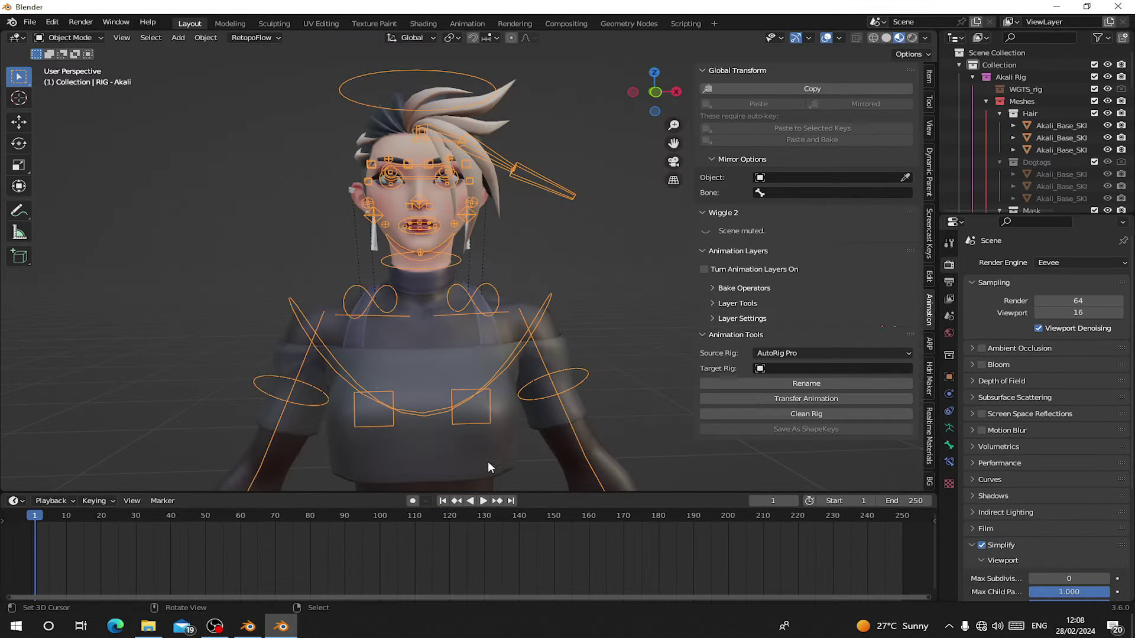
middle_drag(501, 190, 521, 204)
scroll(473, 248, up, 1)
scroll(456, 272, down, 3)
right_click(464, 253)
scroll(462, 253, up, 2)
scroll(460, 259, up, 1)
middle_drag(461, 259, 391, 209)
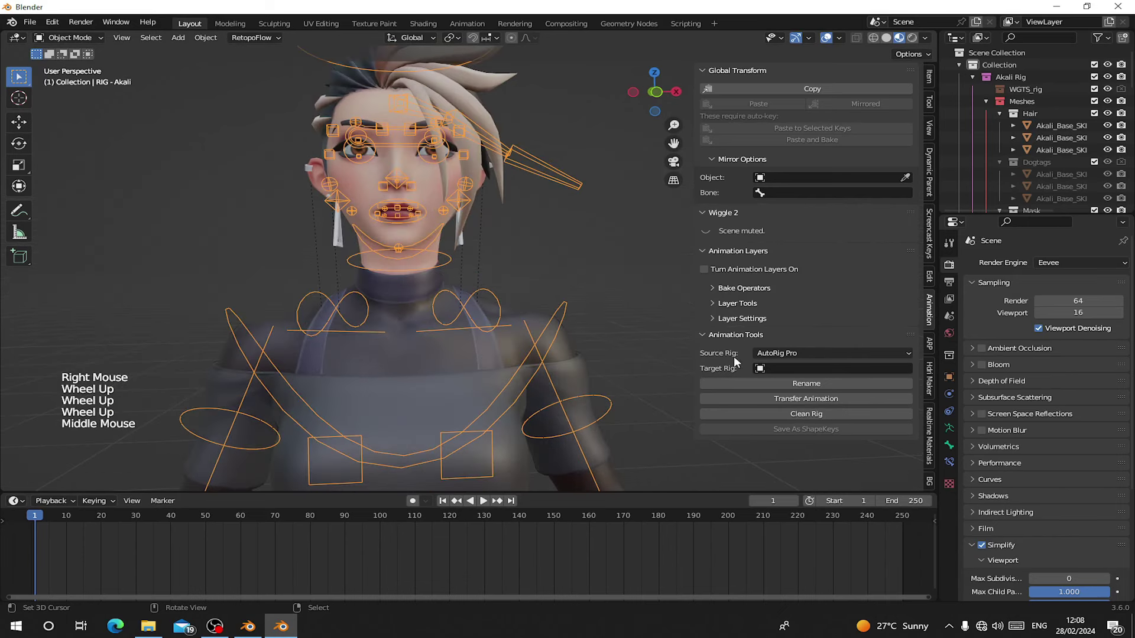
Set Source Rig to MetaRig and rename the rig to R_ShapeKeys as target.
click(771, 353)
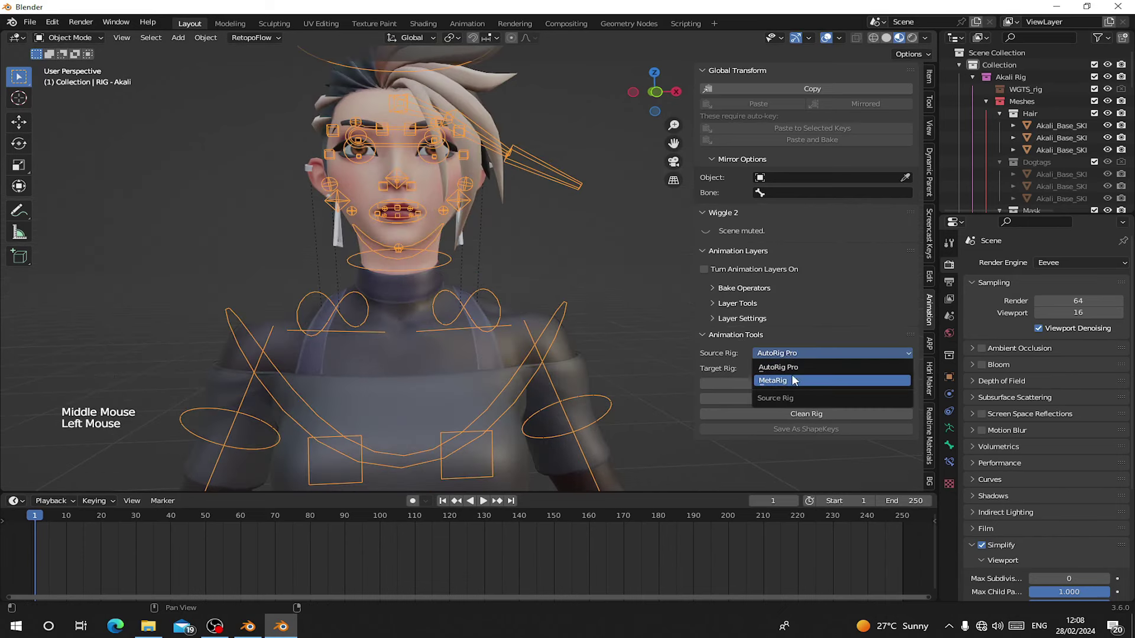
click(796, 380)
right_click(491, 288)
right_click(490, 288)
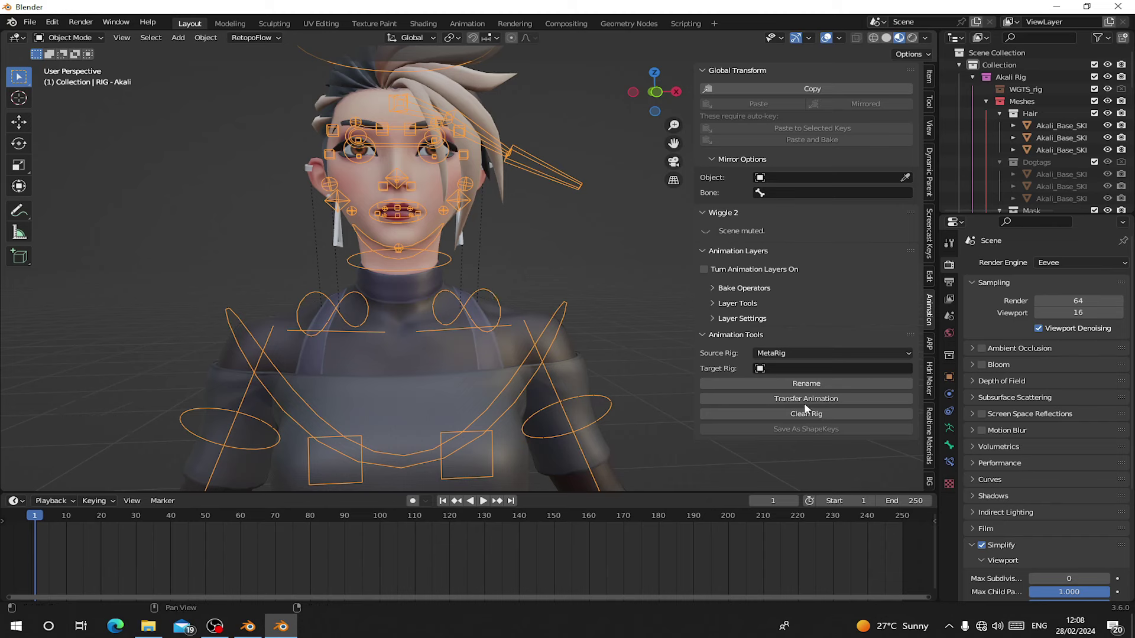
click(814, 385)
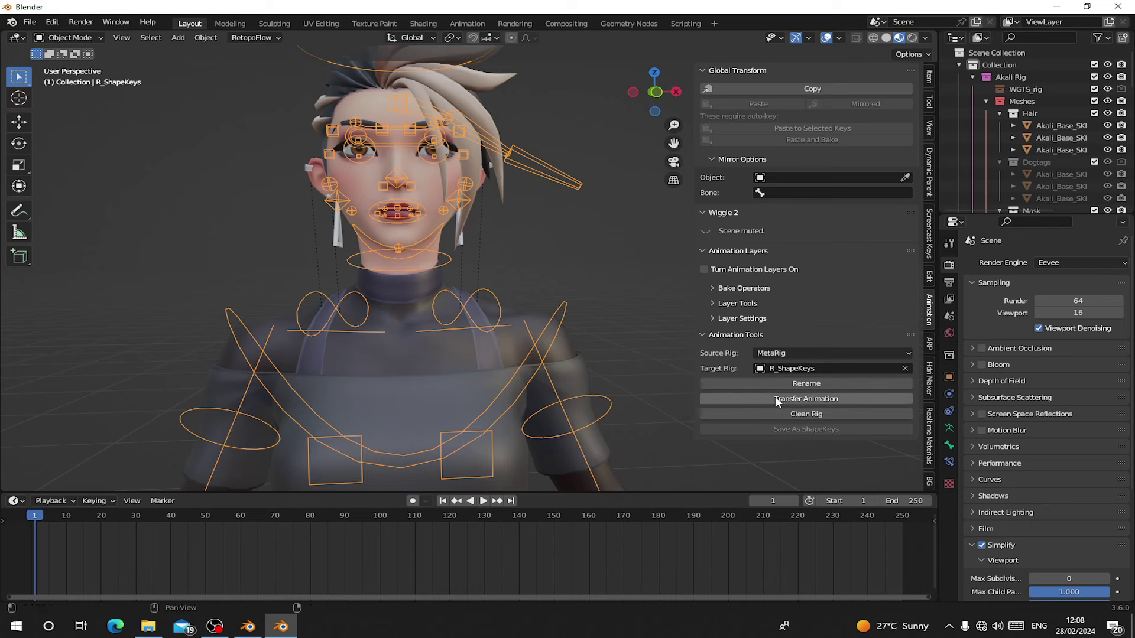
Transfer the MetaRig animation onto R_ShapeKeys and bring the new keyframes into view.
click(828, 399)
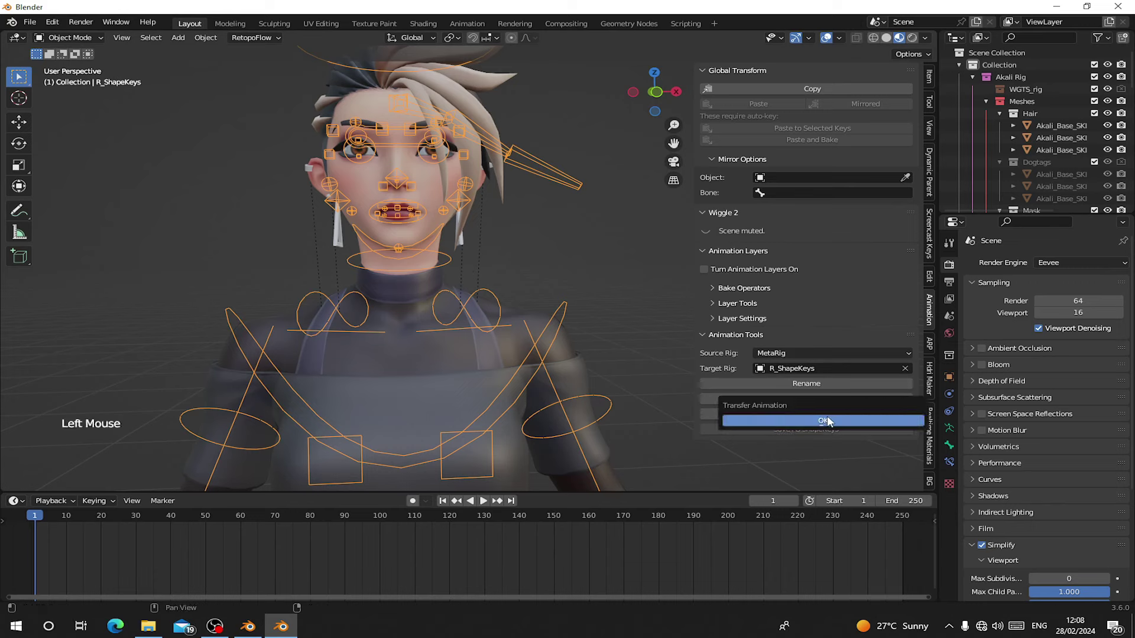
click(827, 422)
middle_drag(532, 561, 404, 545)
scroll(404, 544, up, 2)
drag(405, 544, 391, 567)
Play and scrub the timeline around the face to find the left-eye blink near frame 4.
click(491, 503)
scroll(489, 268, up, 2)
scroll(481, 254, down, 1)
middle_drag(481, 254, 434, 307)
scroll(402, 313, down, 3)
scroll(365, 321, up, 2)
scroll(247, 537, up, 2)
drag(247, 537, 299, 540)
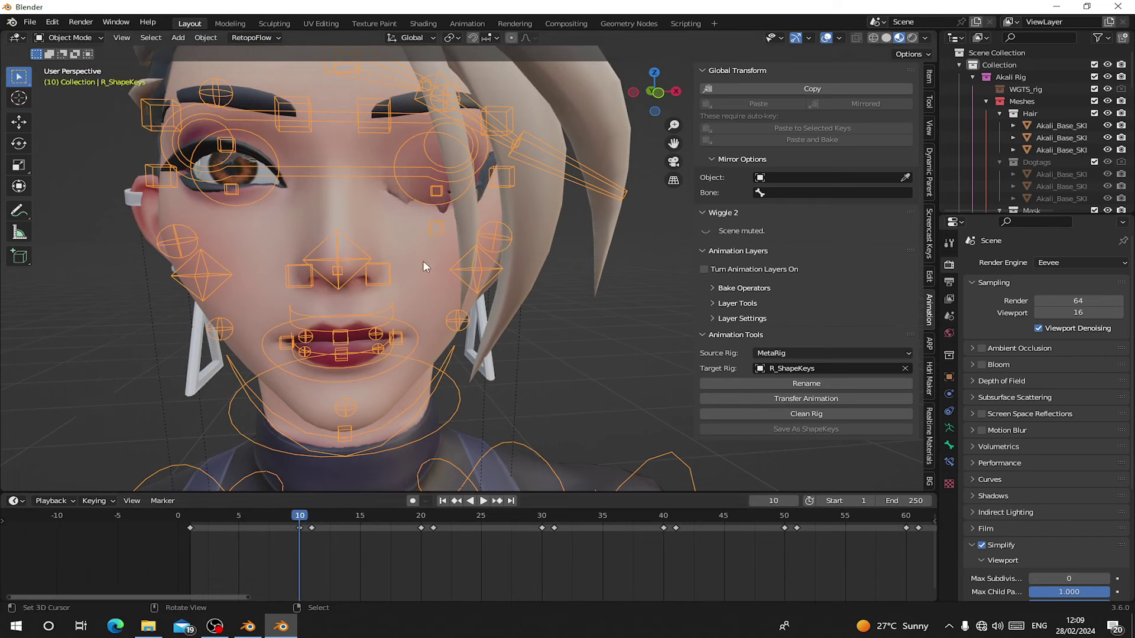
middle_drag(403, 267, 343, 355)
drag(279, 559, 225, 557)
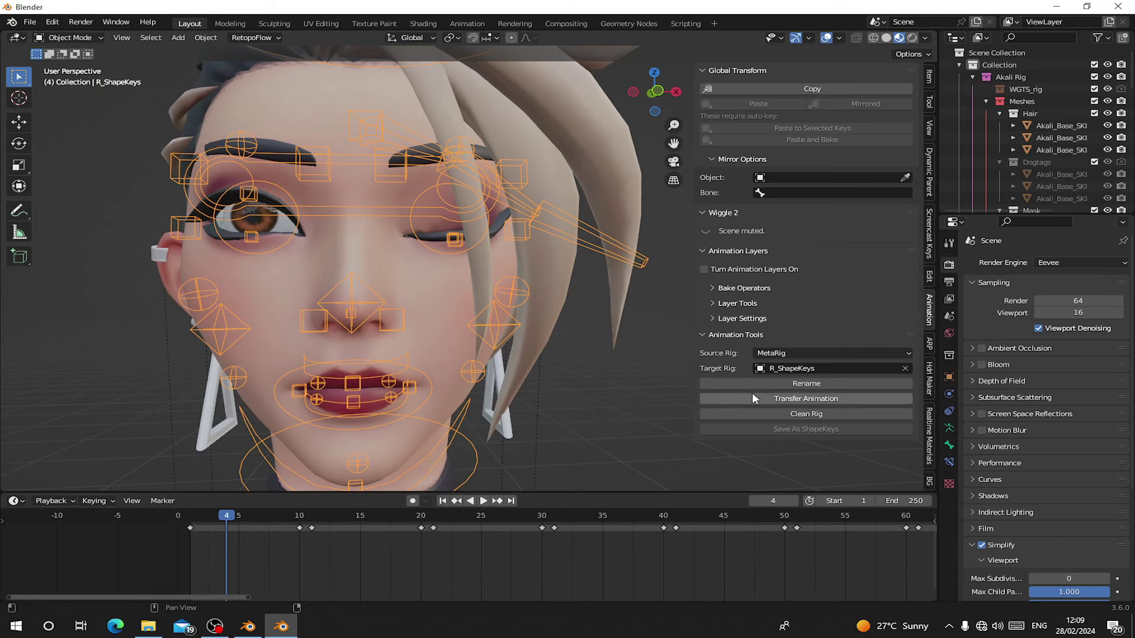
Select the Akali skin mesh and save the blink pose as shape key eyeBlinkLeft.
right_click(448, 270)
click(720, 431)
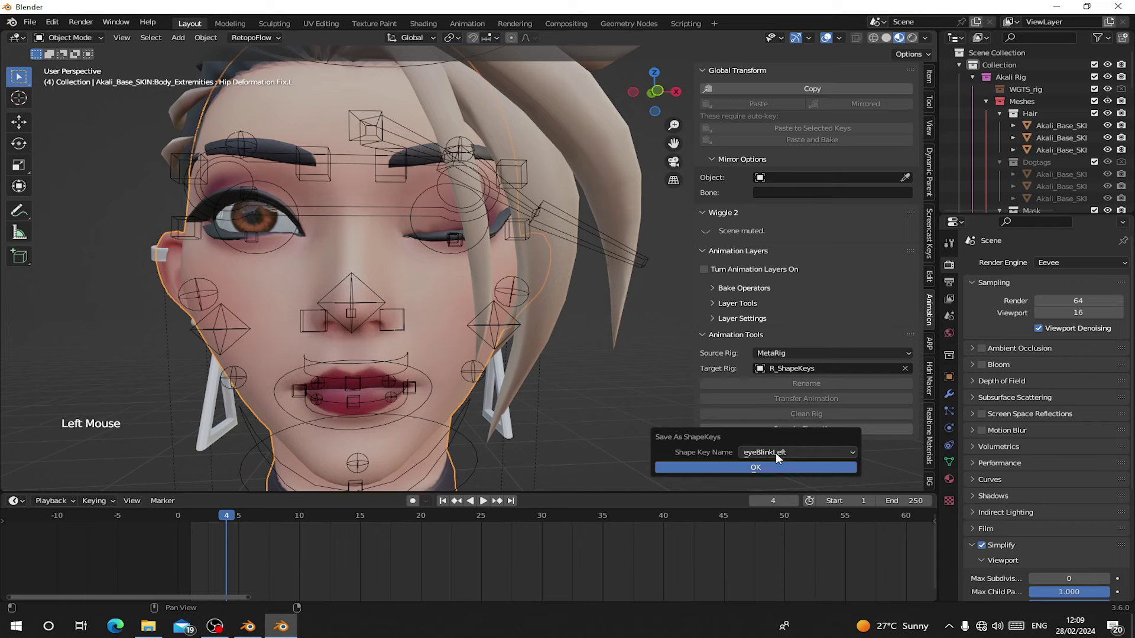
click(760, 469)
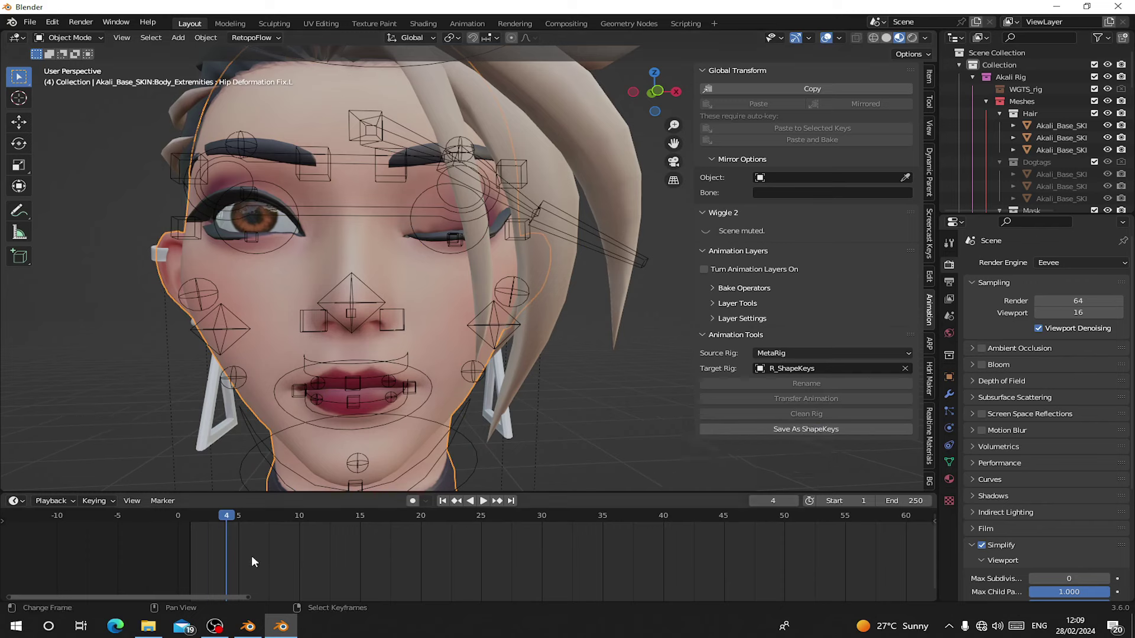
click(949, 463)
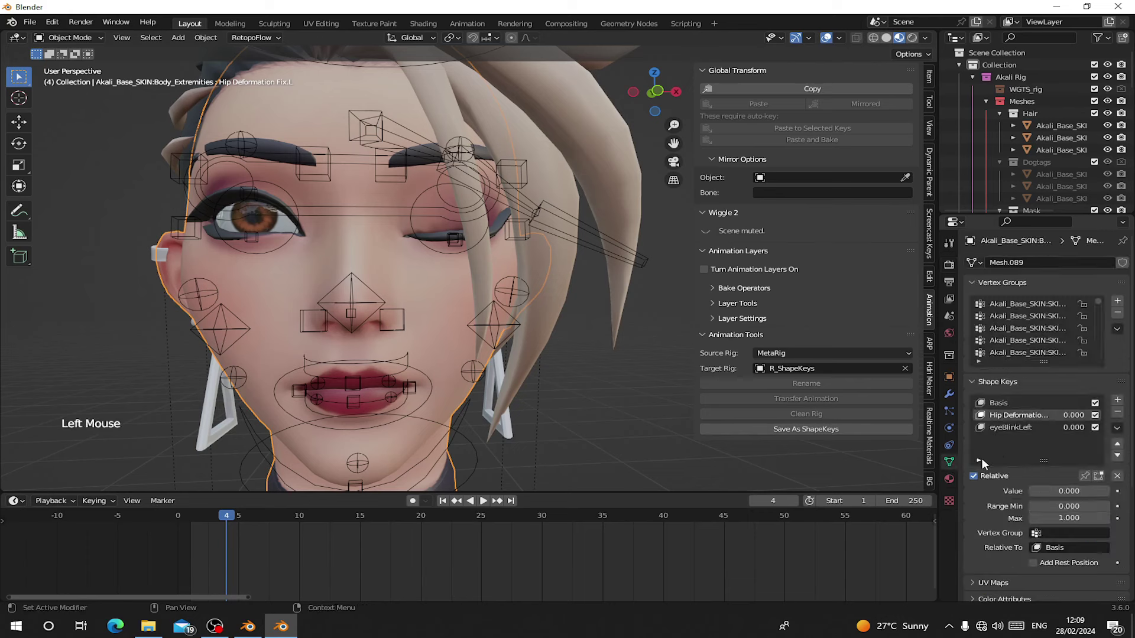
double_click(1020, 427)
click(1018, 427)
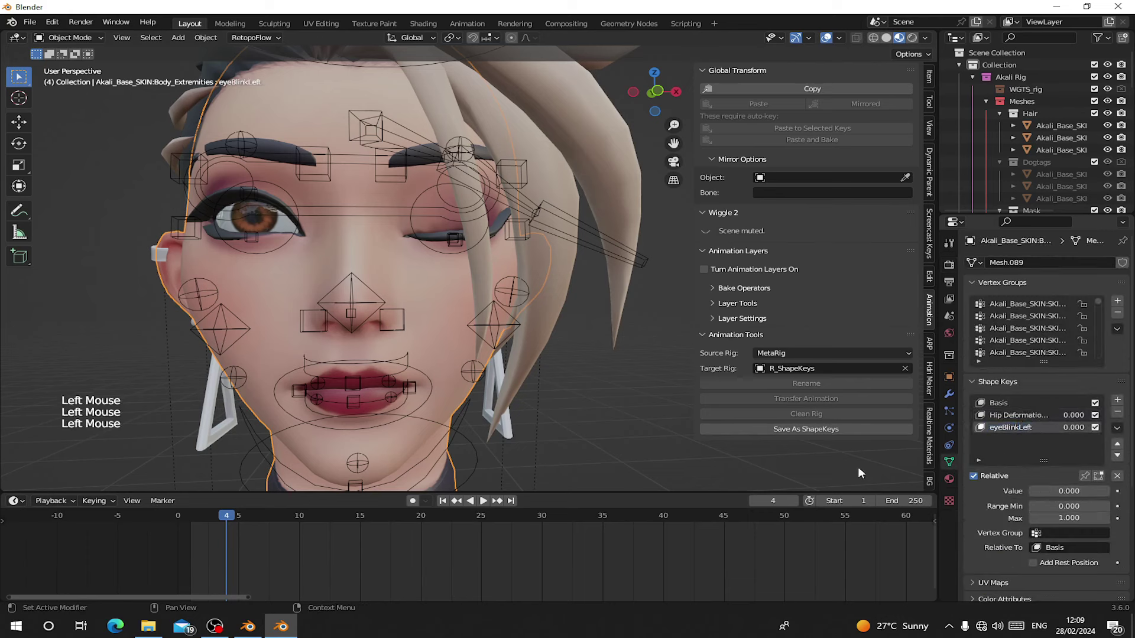
Scrub to the next eye pose and save it as shape key eyeLookDownLeft.
drag(232, 532, 361, 560)
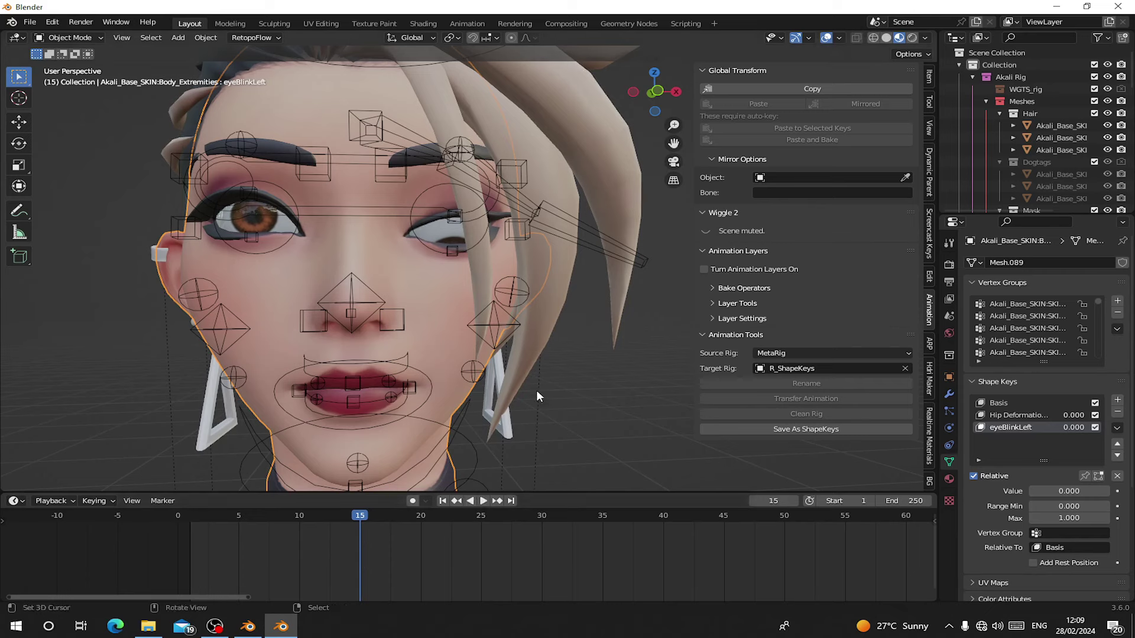
click(802, 435)
click(840, 453)
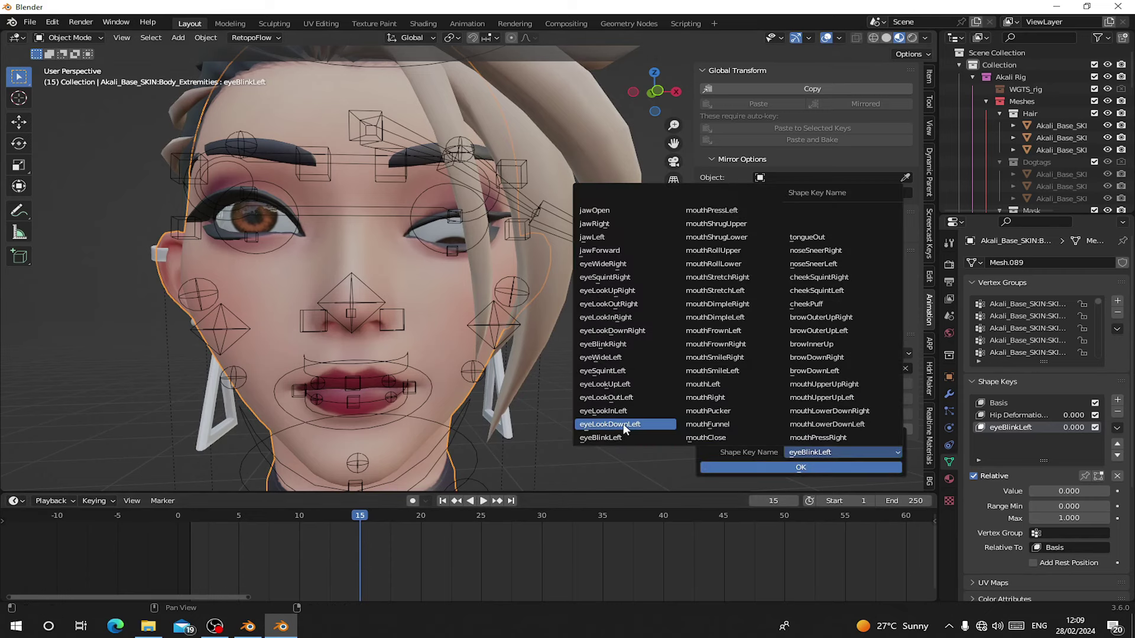
click(623, 424)
click(744, 466)
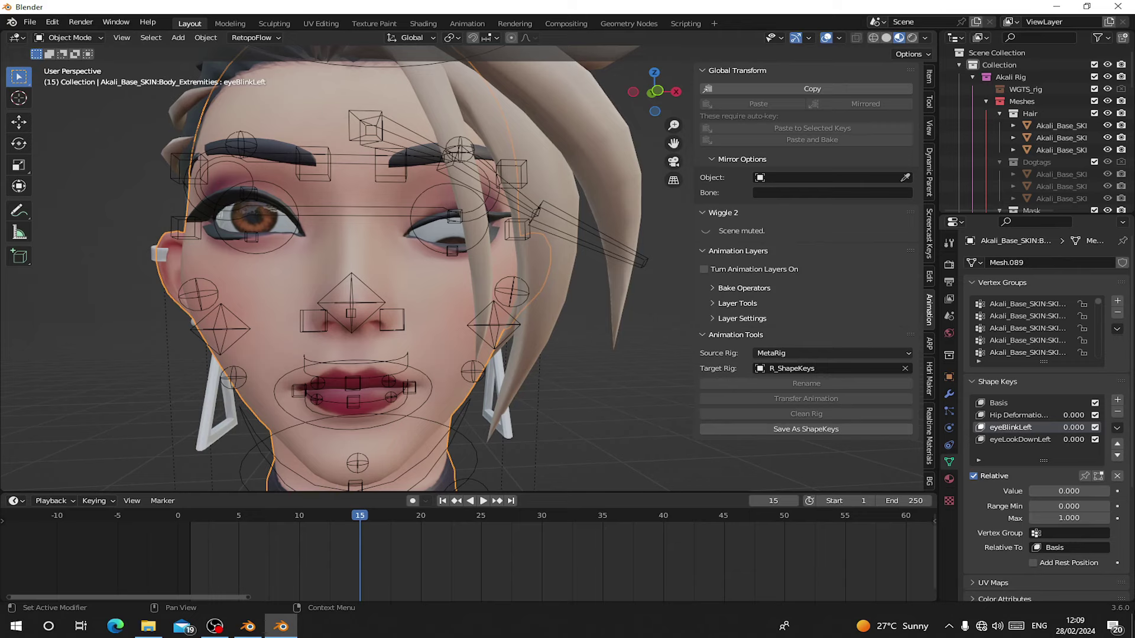
Scrub to the following eye pose and save it as shape key eyeLookInLeft.
key(alt+Tab)
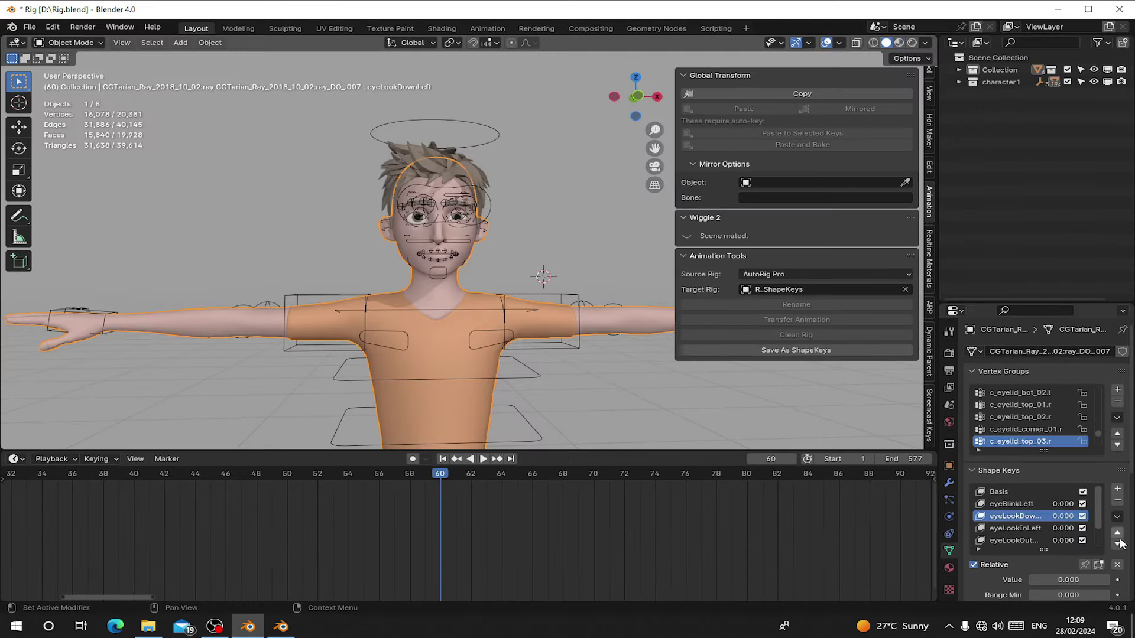
click(299, 631)
drag(401, 555, 496, 552)
click(769, 430)
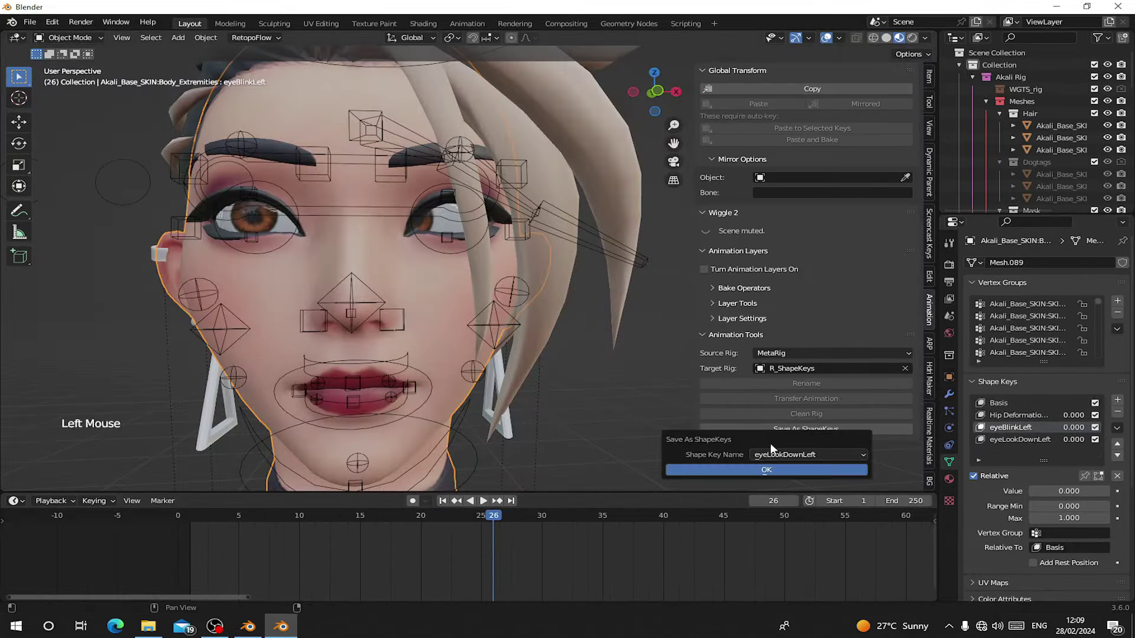
click(753, 454)
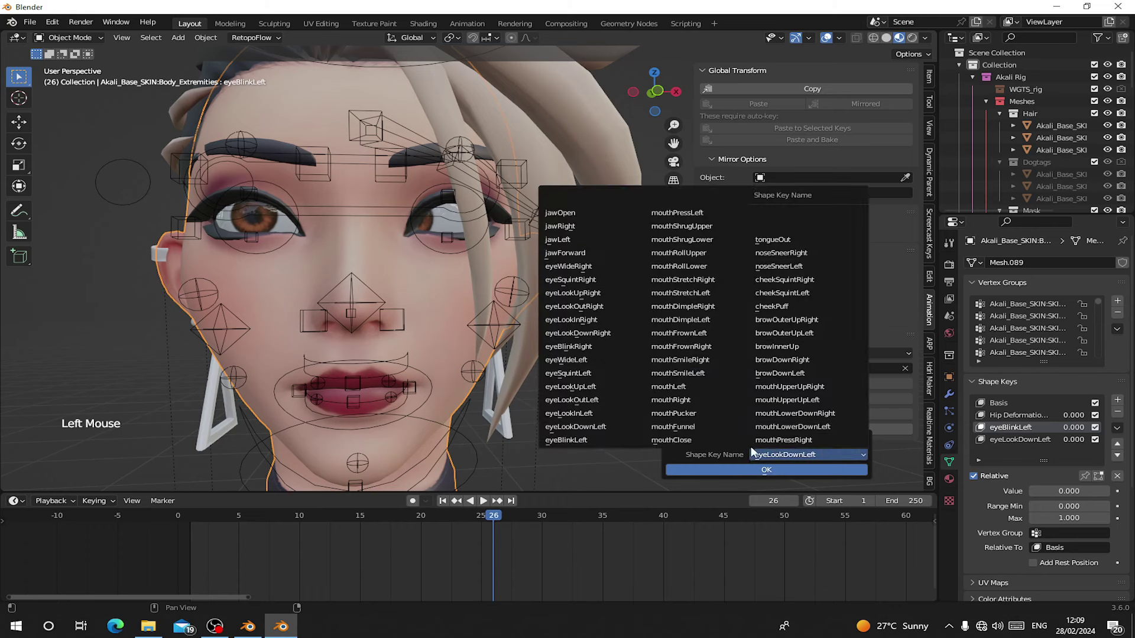
click(568, 414)
click(739, 470)
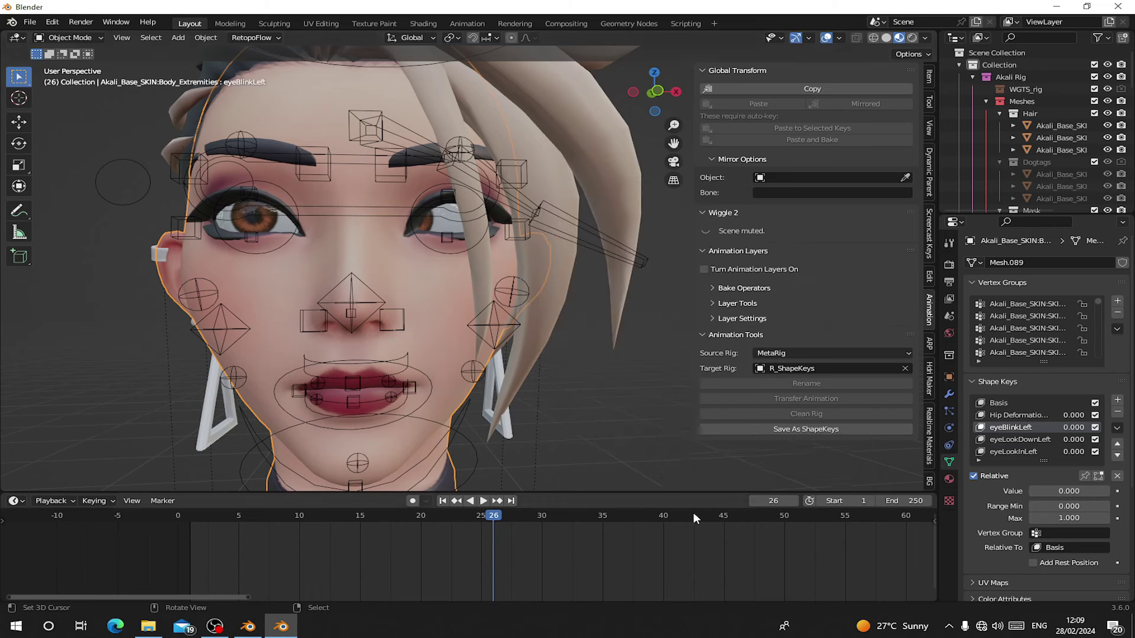
scroll(451, 395, down, 2)
right_click(466, 393)
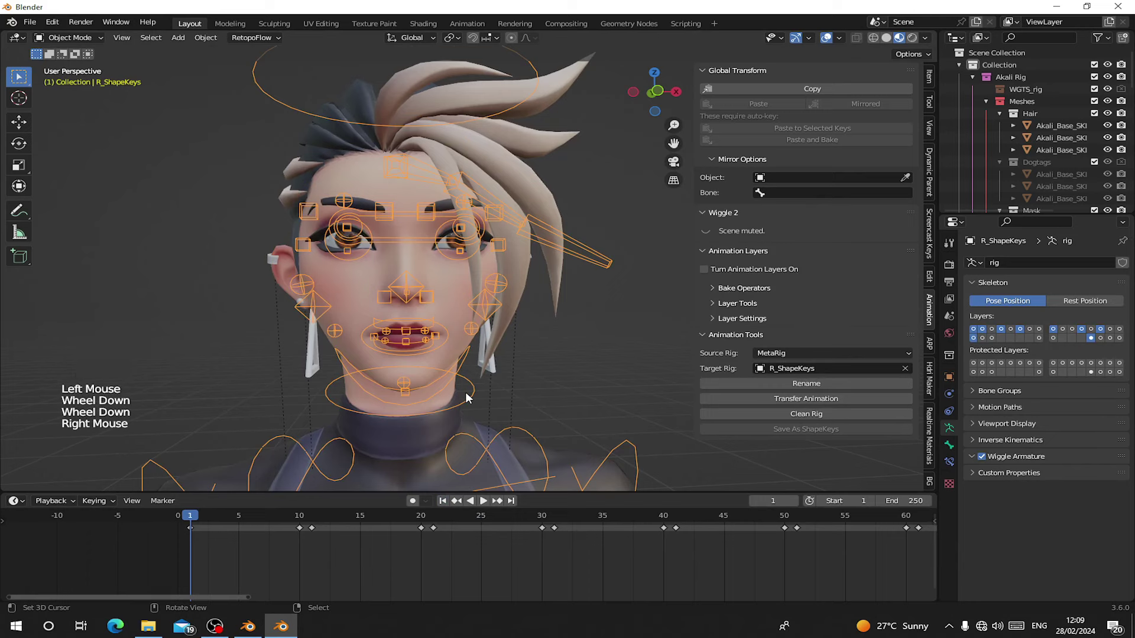
Clean the R_ShapeKeys rig of its transferred keyframes and check playback, returning to frame 1.
click(799, 413)
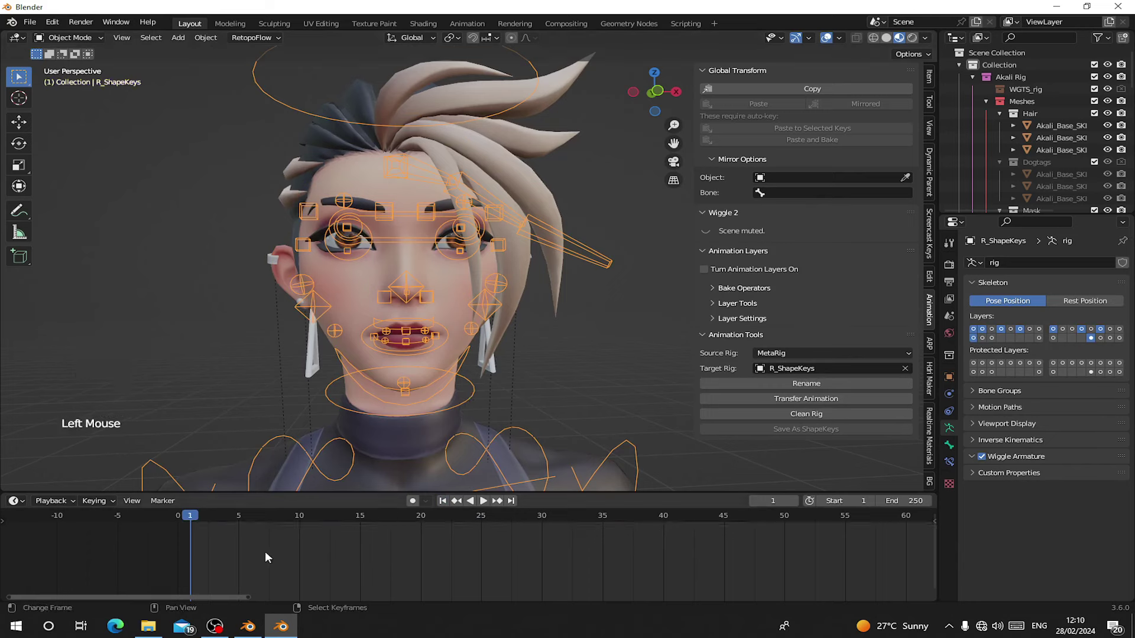
click(483, 501)
click(477, 501)
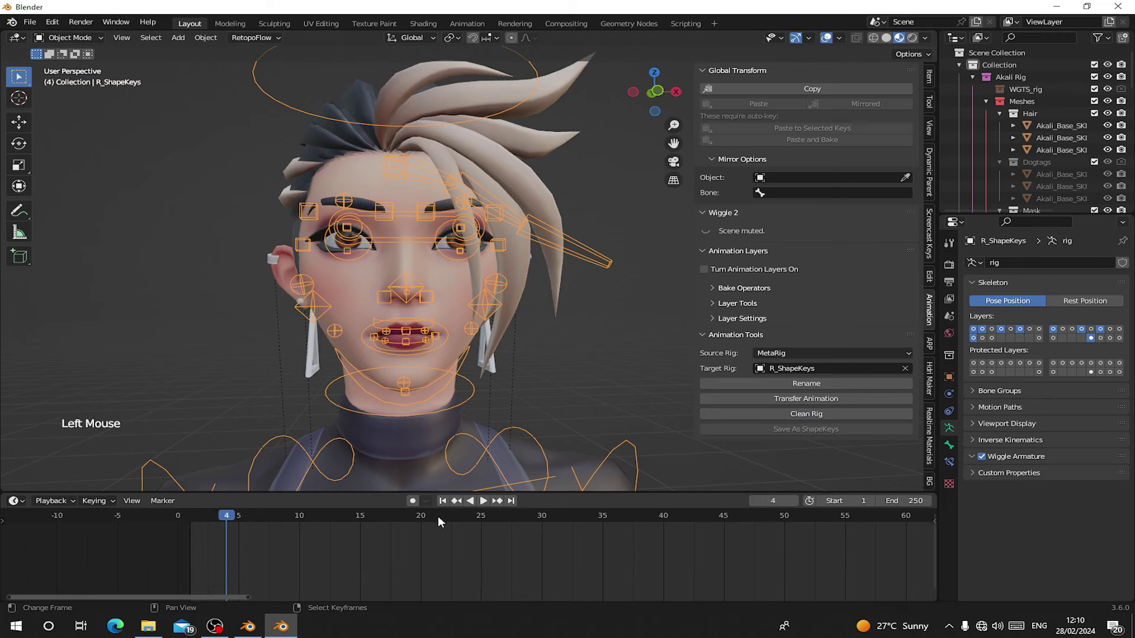
click(442, 501)
Test the skin mesh's eyeBlinkLeft shape key value, then select eyeLookDownLeft.
scroll(460, 337, up, 2)
right_click(459, 292)
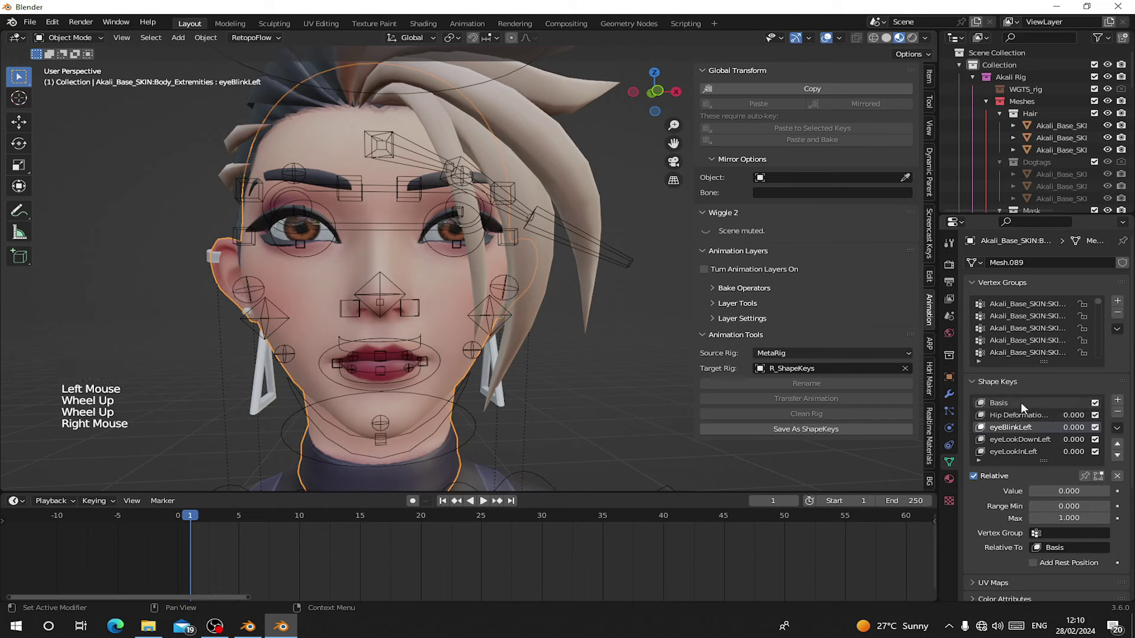
mouse_move(1052, 491)
mouse_down()
mouse_move(1094, 491)
mouse_move(1052, 492)
mouse_up()
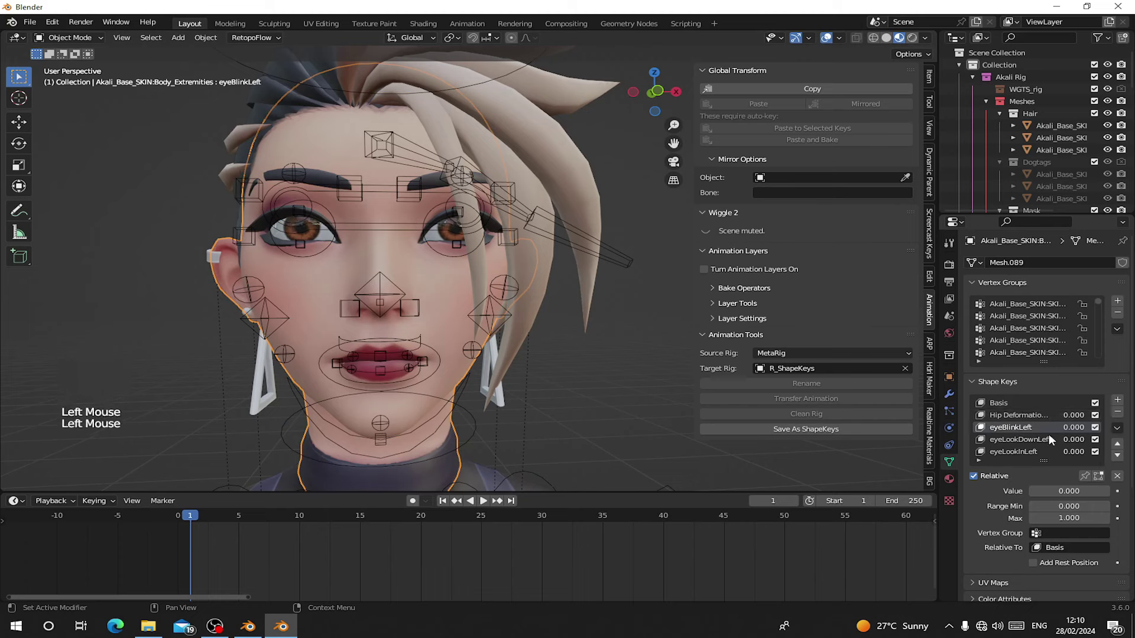
click(1013, 452)
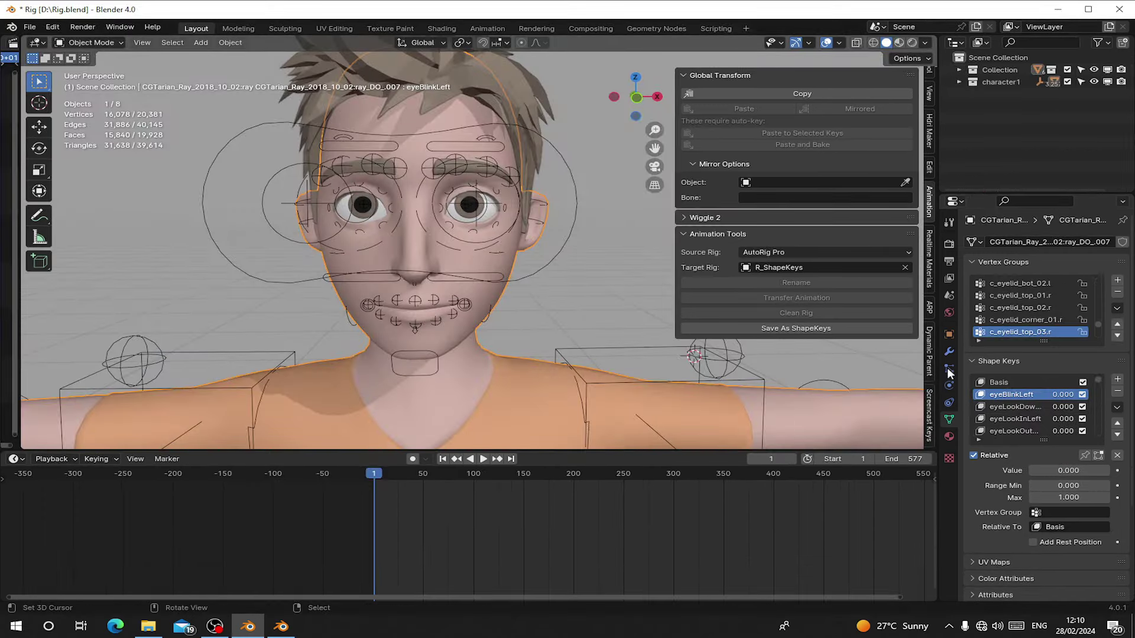
scroll(1071, 418, down, 6)
scroll(1071, 419, down, 10)
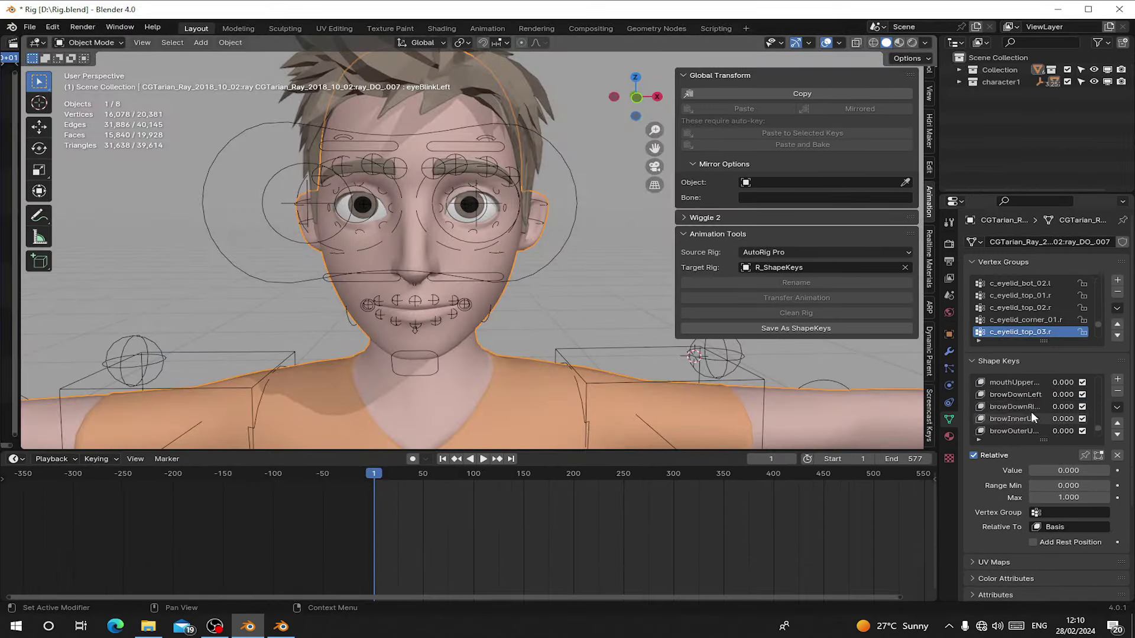
scroll(1046, 414, up, 15)
click(1051, 409)
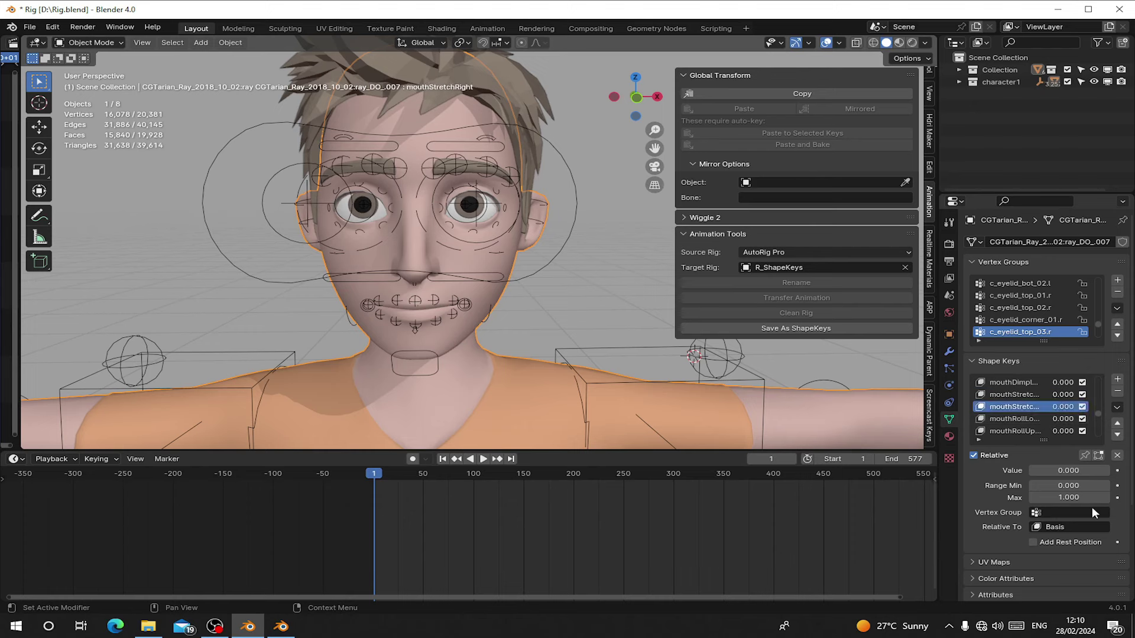